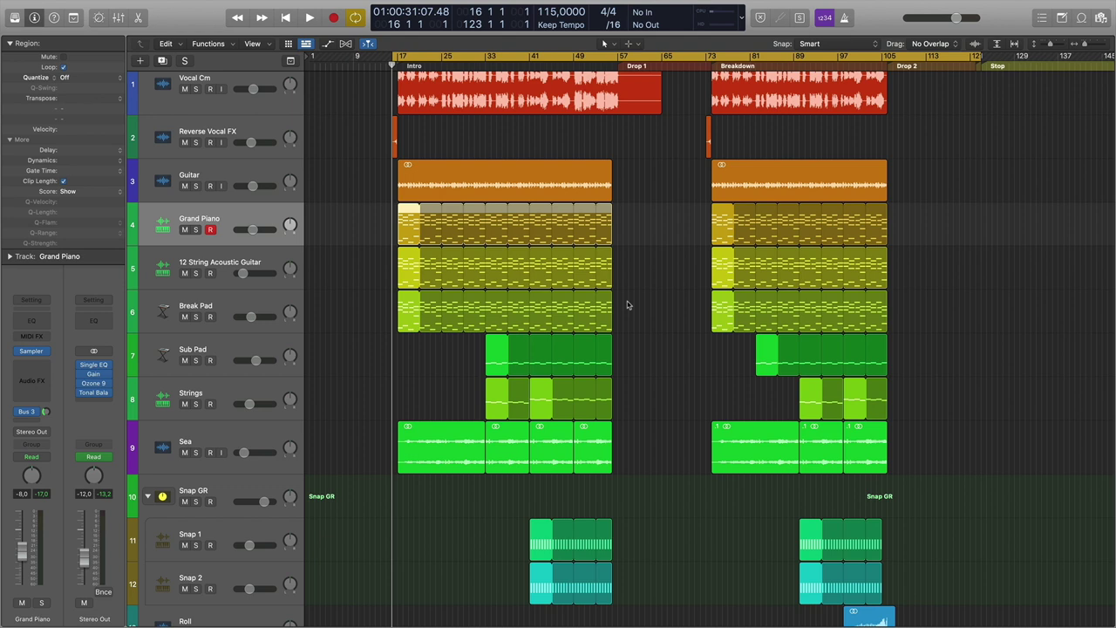
Deselect the Grand Piano region and play the tropical house arrangement from the Intro.
click(627, 304)
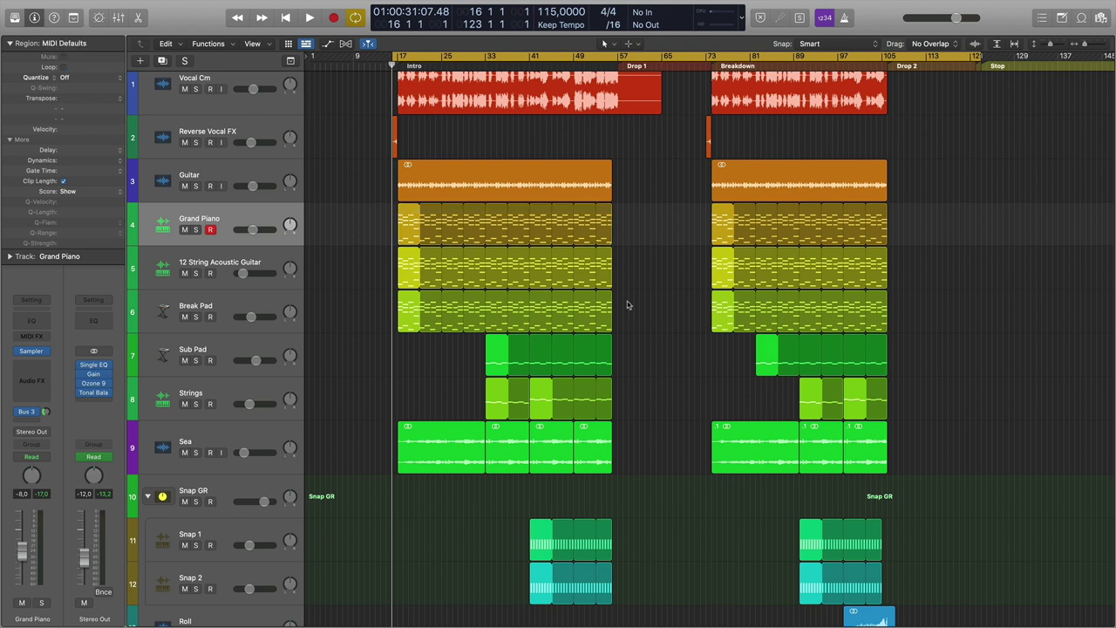
scroll(627, 305, up, 1)
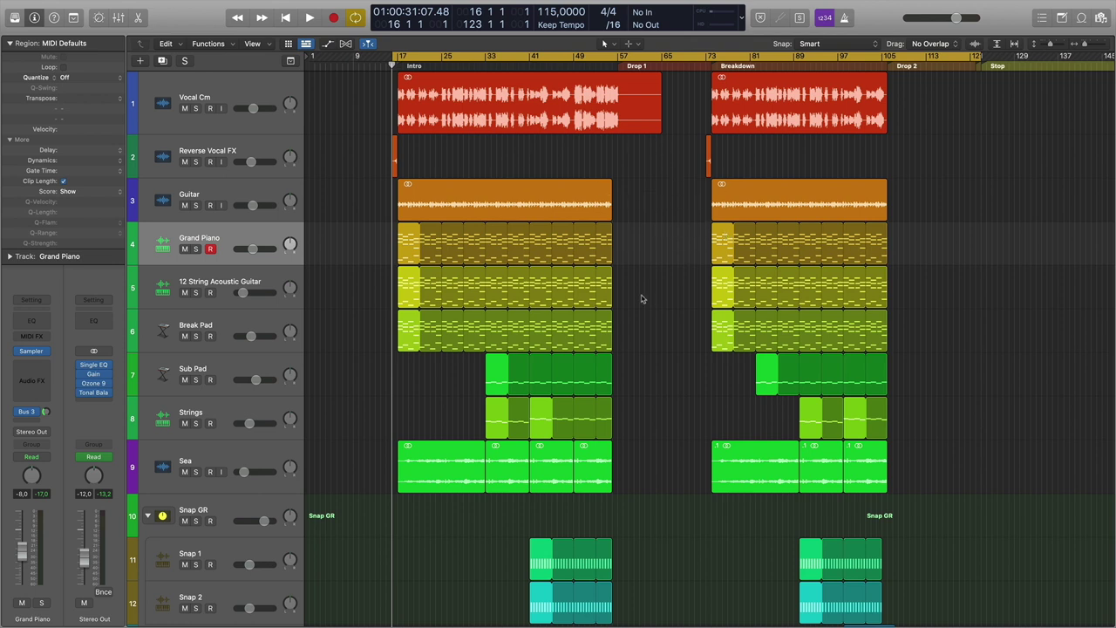
scroll(646, 298, right, 1)
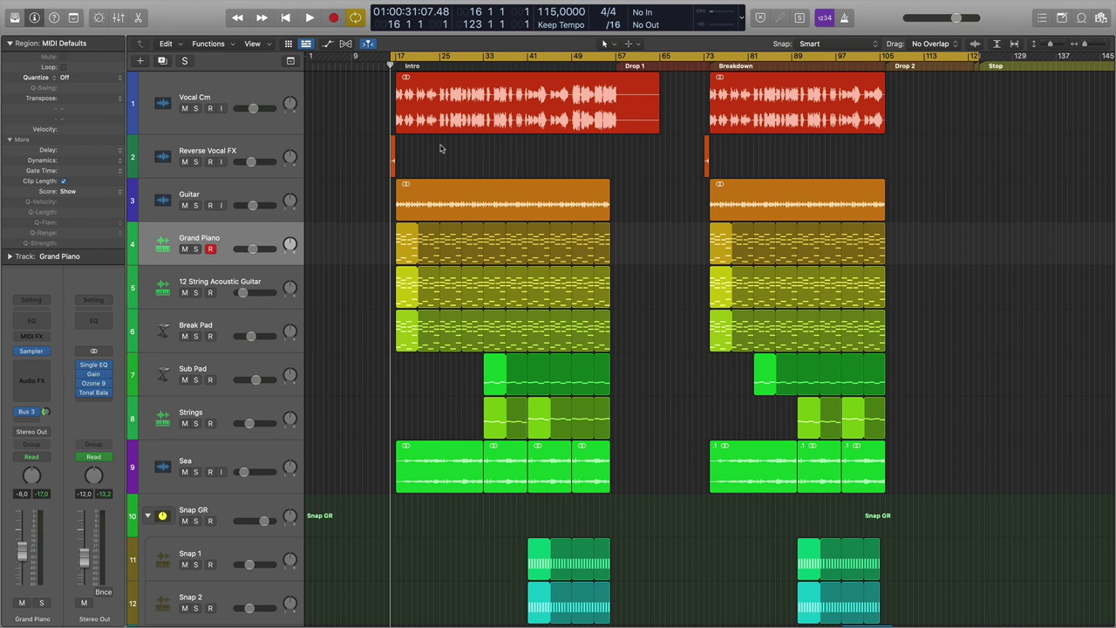
key(space)
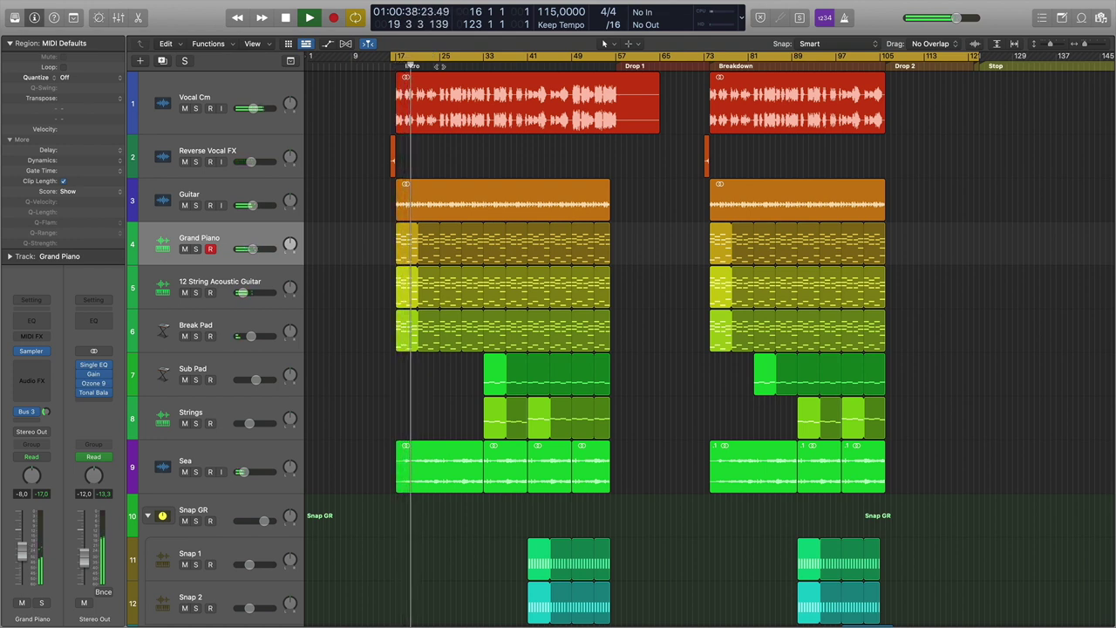
Jump playback to bars 33, 49 and 57, stop near Drop 1, then select the Grand Piano regions.
click(485, 59)
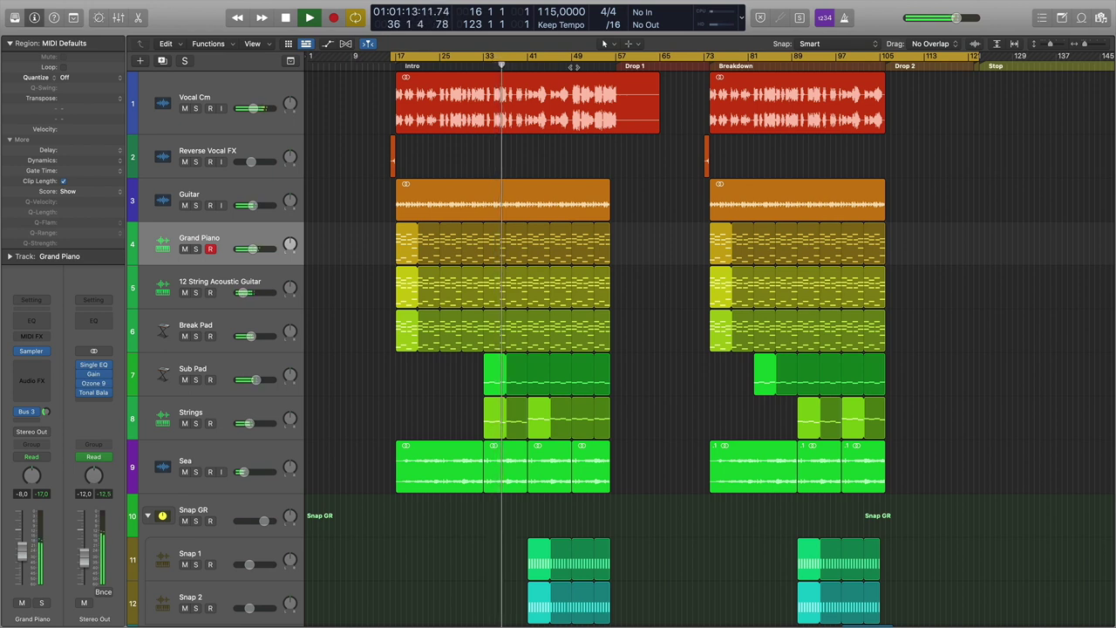
click(573, 66)
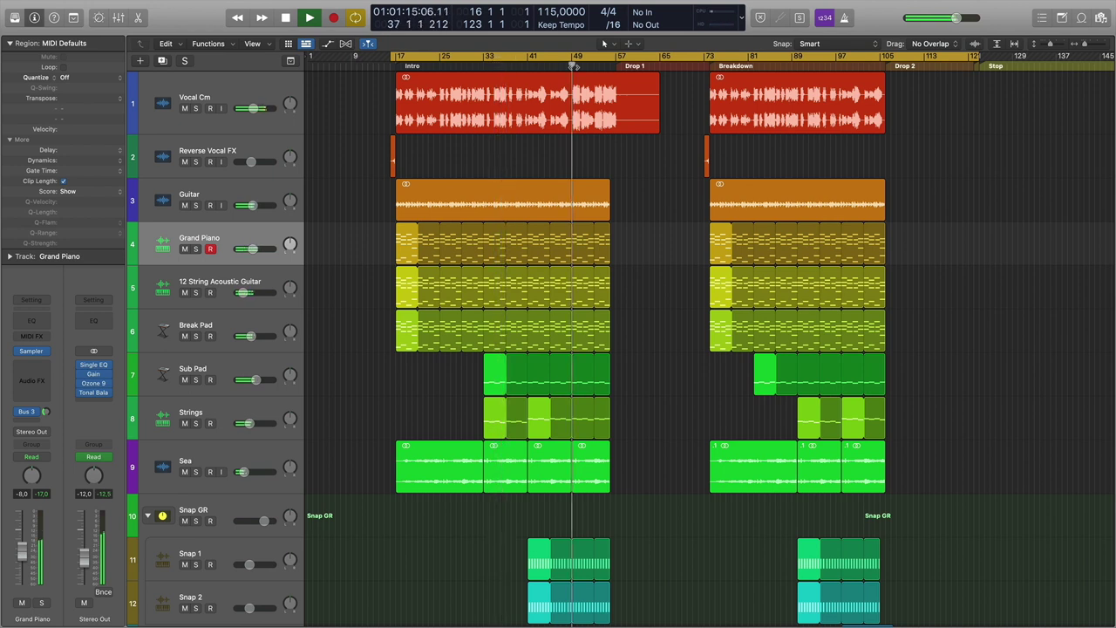
click(615, 66)
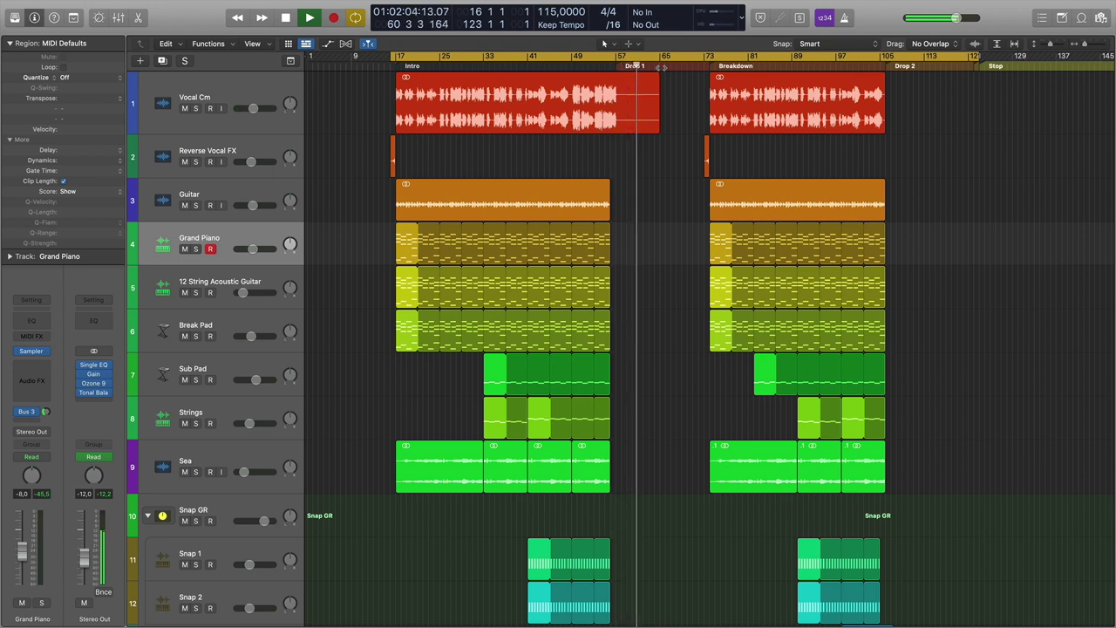
key(space)
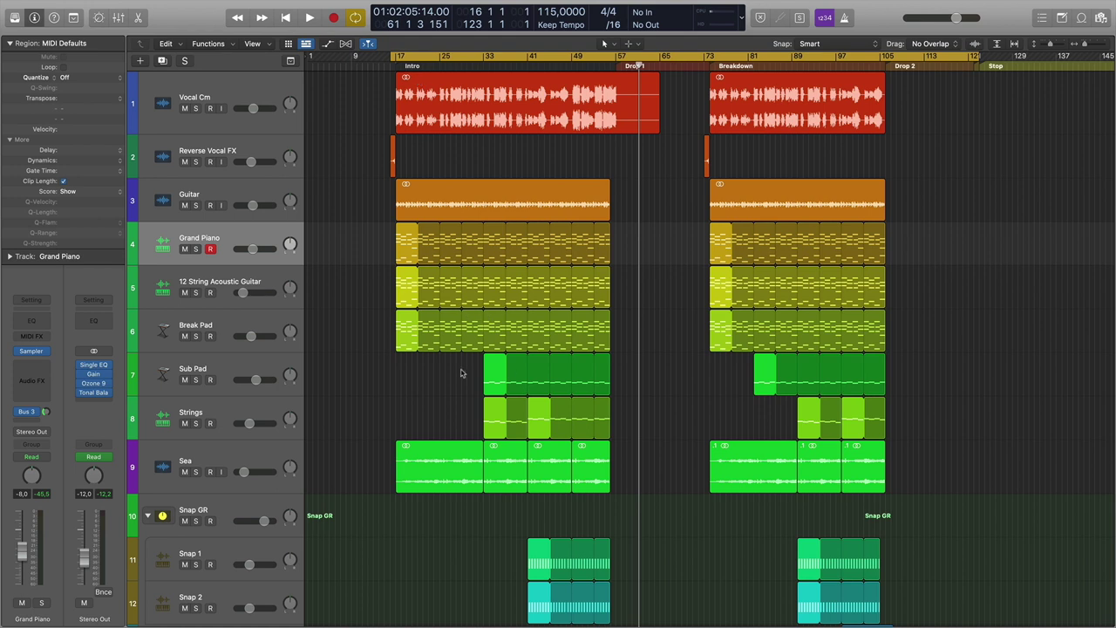
click(407, 249)
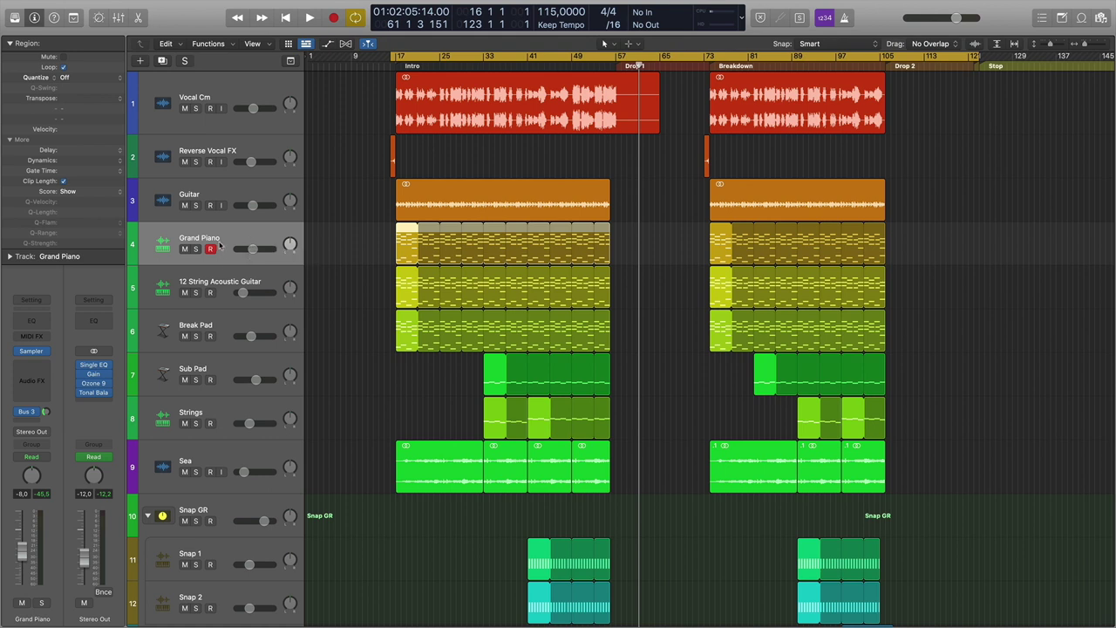
Solo Break Pad and Grand Piano, play them briefly, then clear both solos.
click(222, 326)
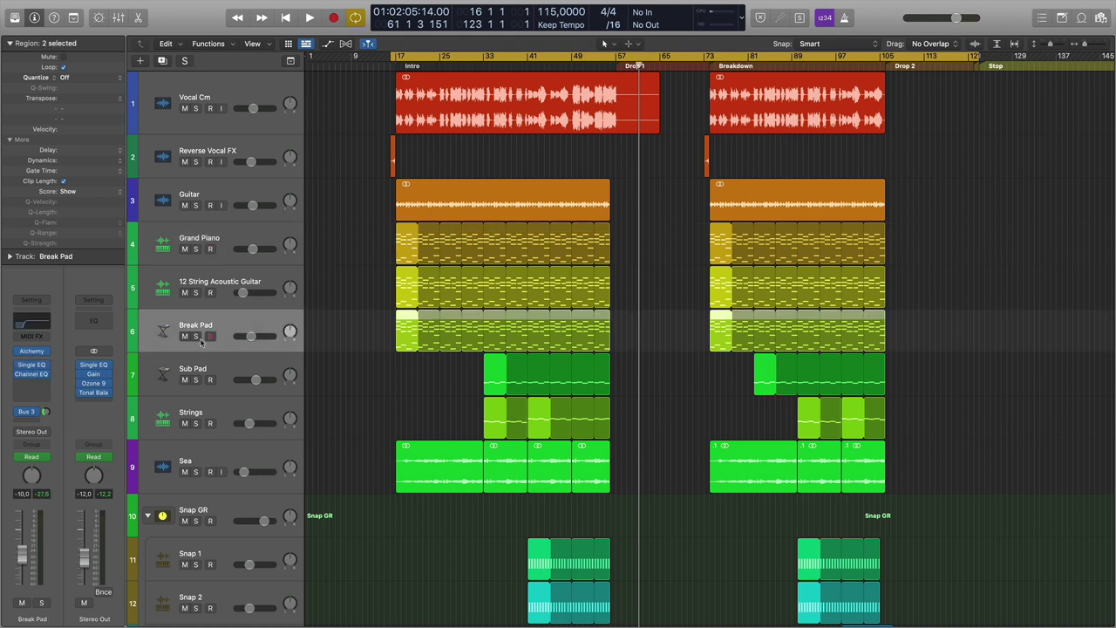
click(196, 336)
key(space)
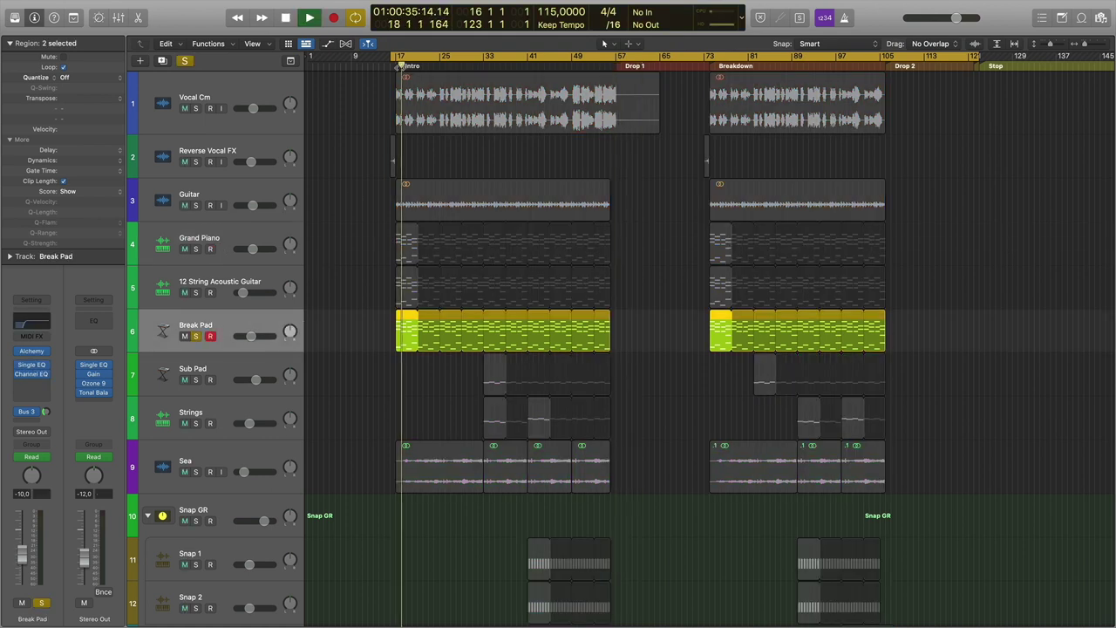
click(196, 248)
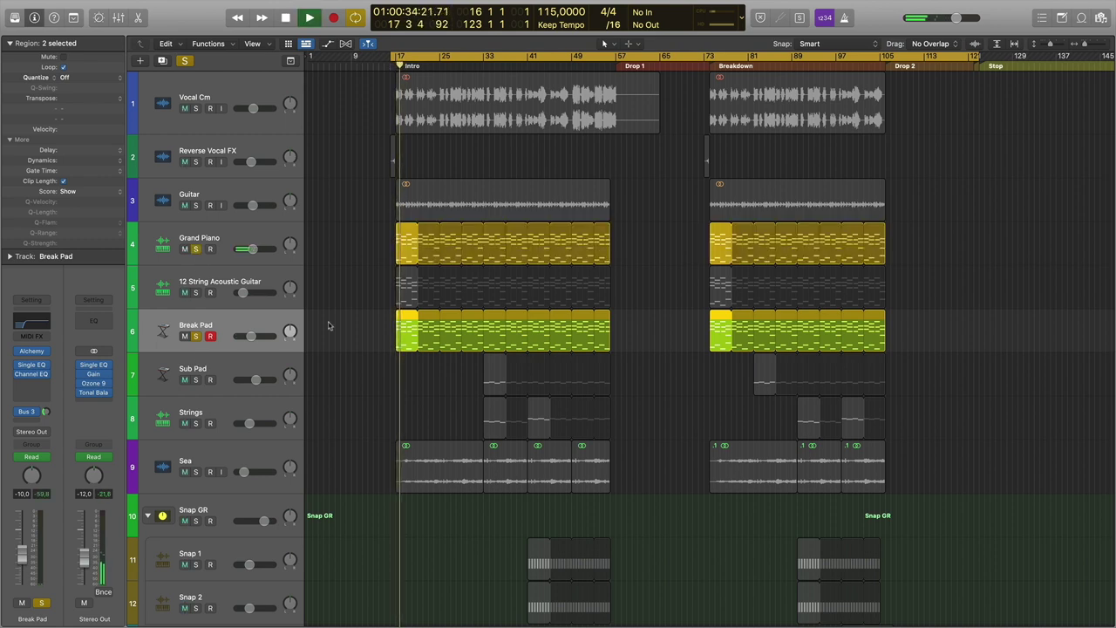
key(space)
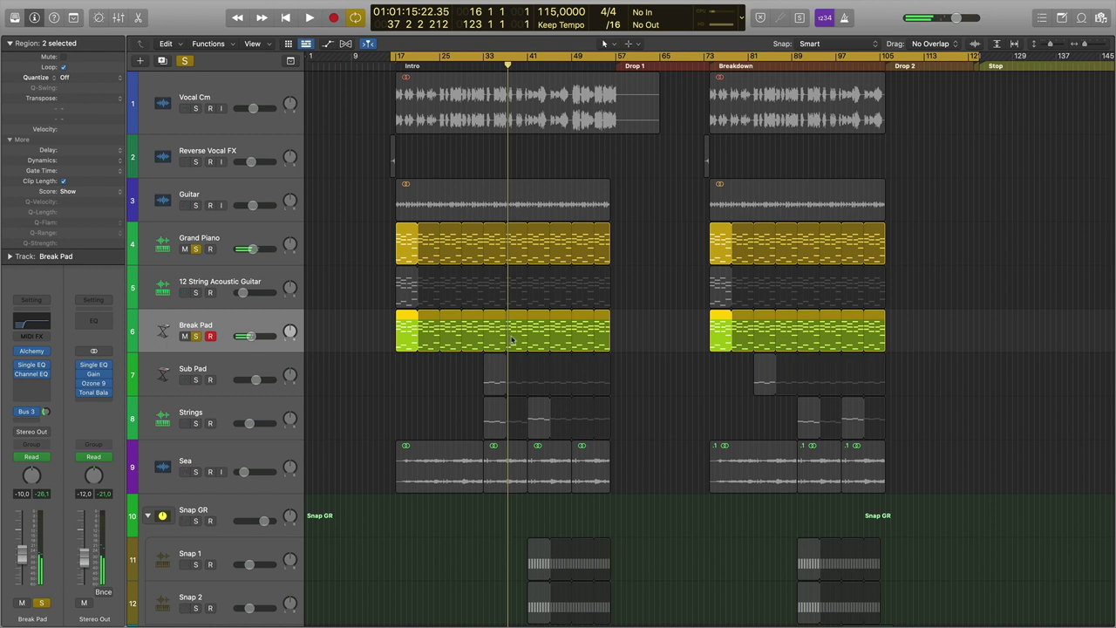
click(195, 249)
click(196, 335)
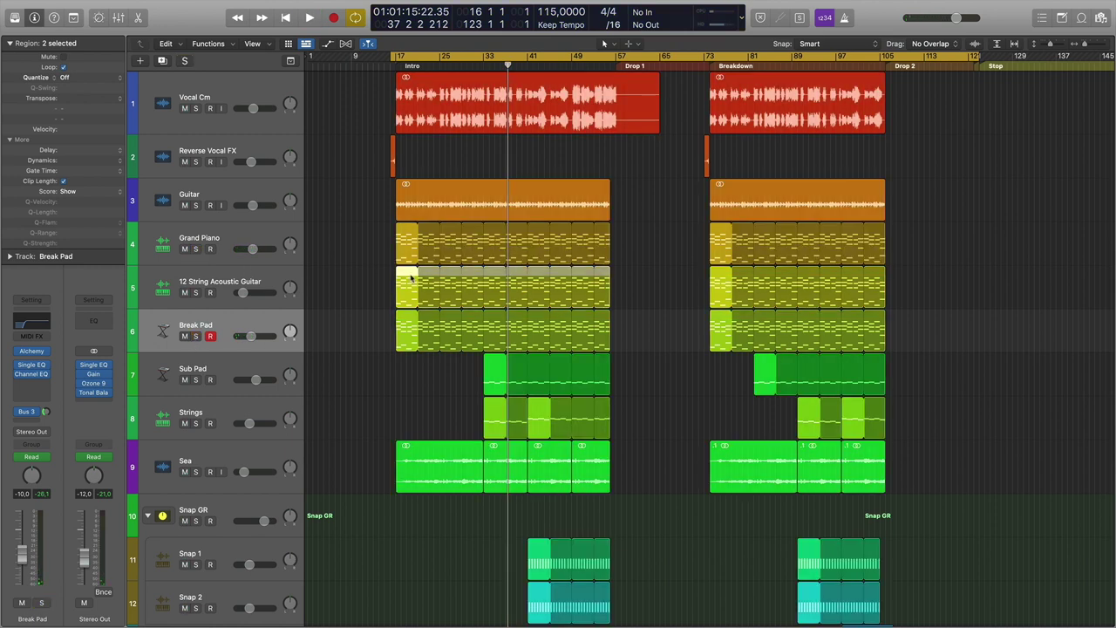
Inspect the 12 String Acoustic Guitar region's notes and return to the arrangement view.
double_click(411, 280)
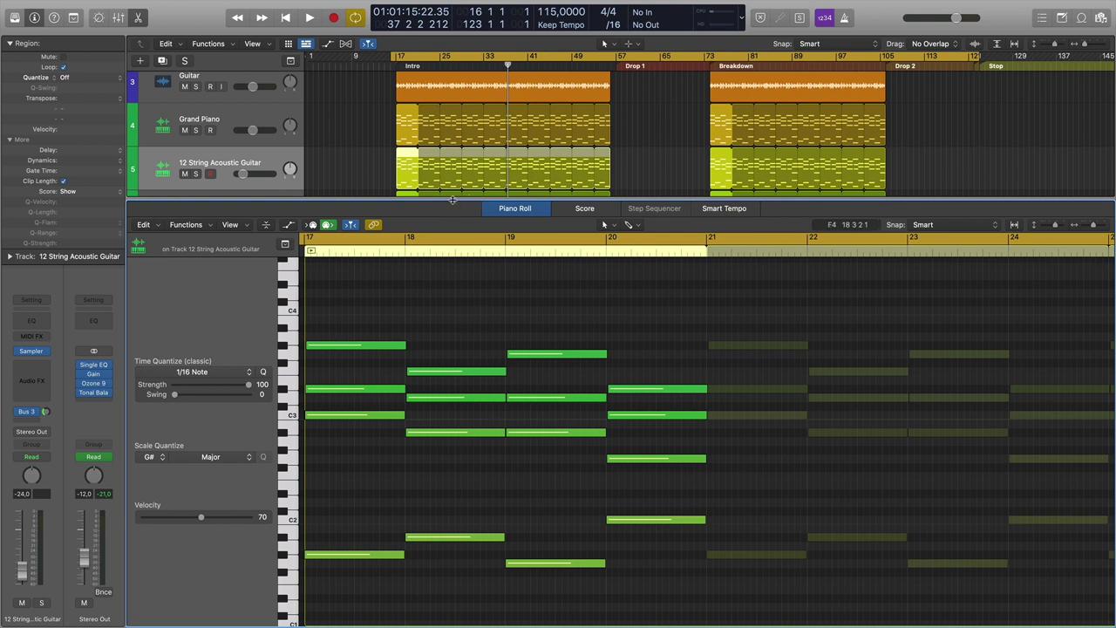
key(e)
scroll(482, 267, up, 4)
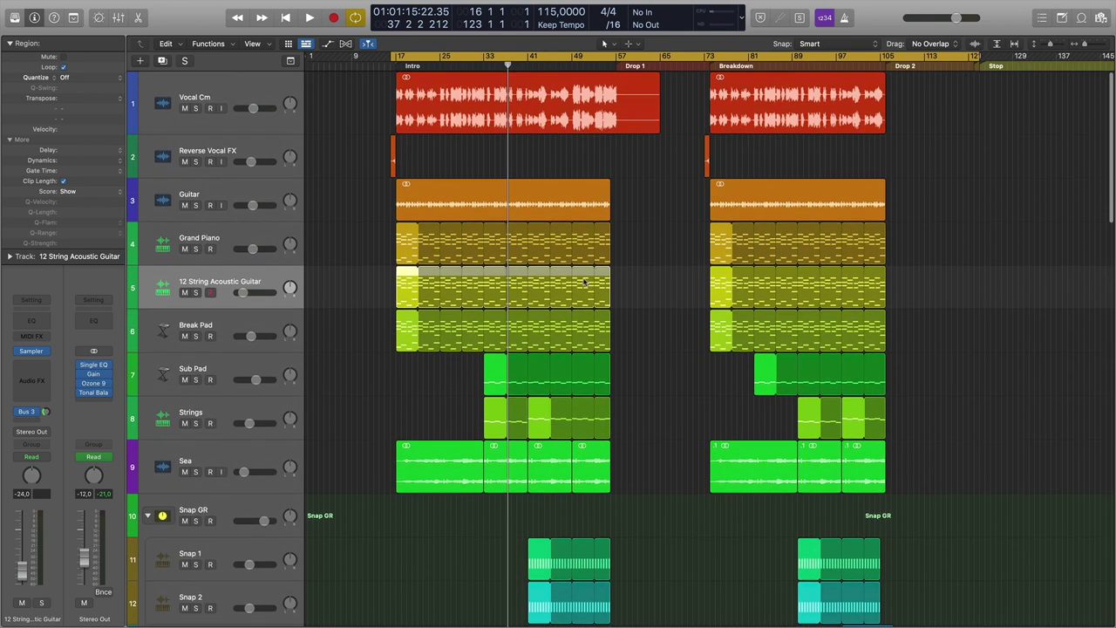
drag(610, 298, 410, 281)
Export the guitar region as Chords.mid into the tropical house remix pack folder.
right_click(411, 279)
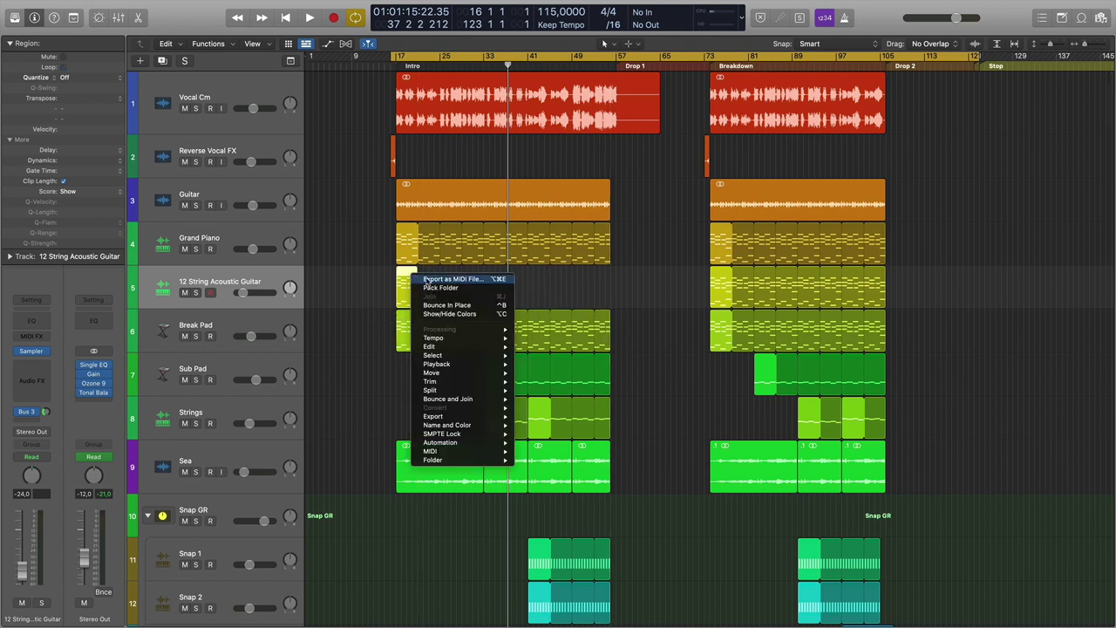
click(441, 283)
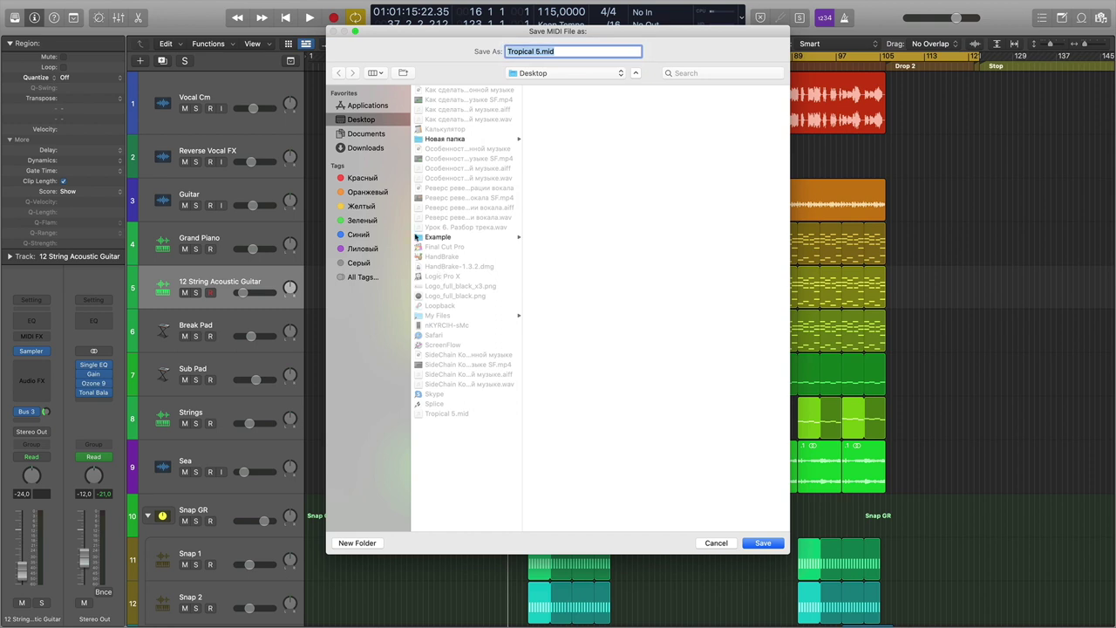
click(446, 140)
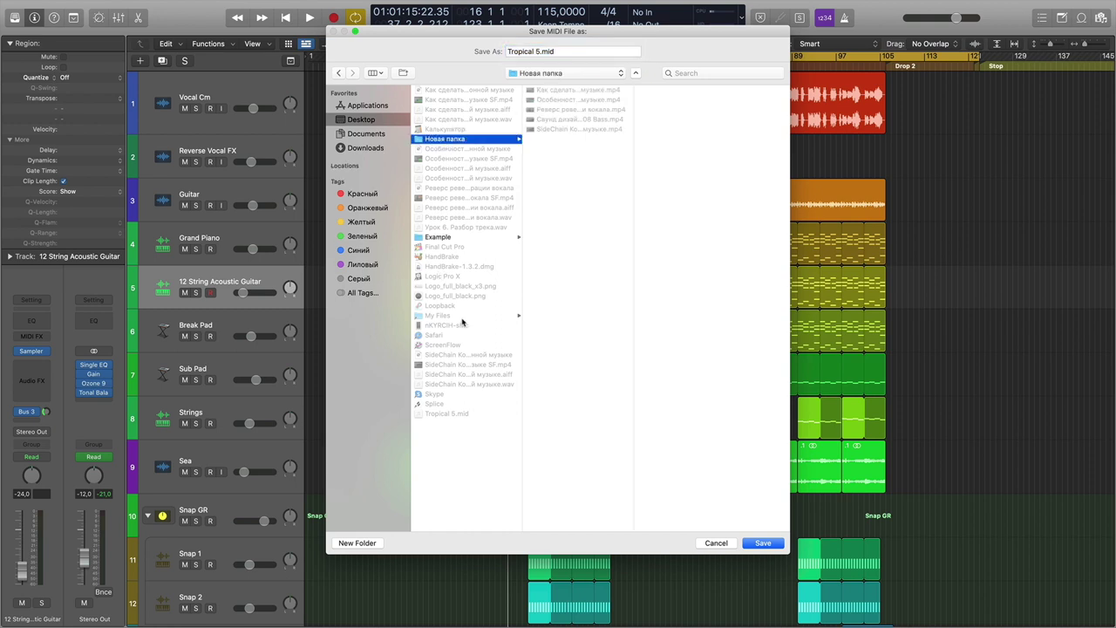
click(450, 239)
click(580, 93)
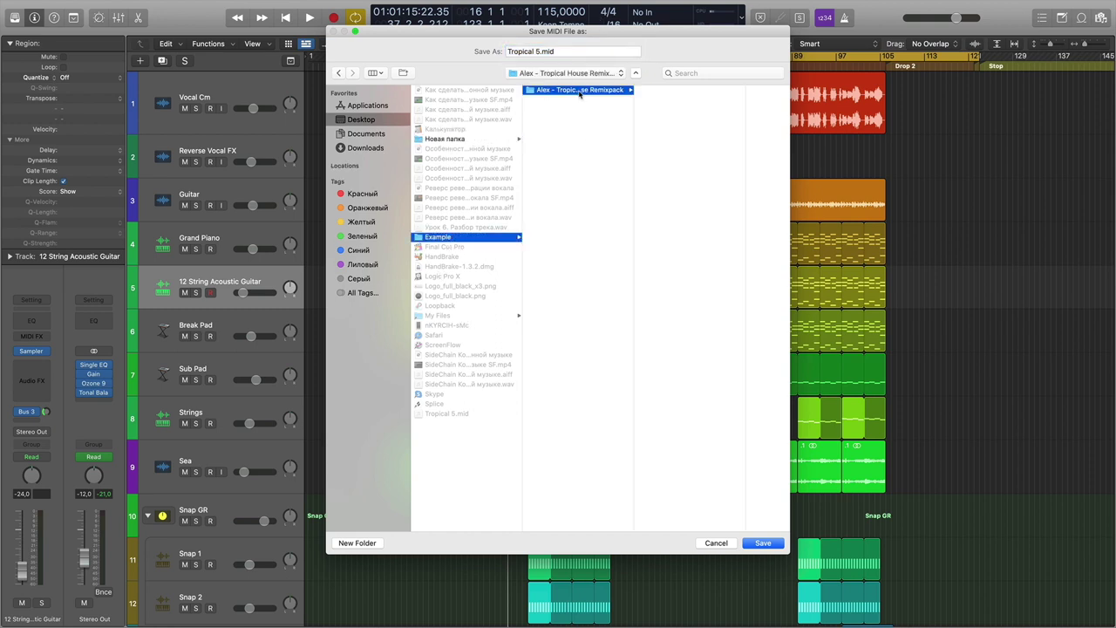
drag(544, 52, 415, 54)
text(hords)
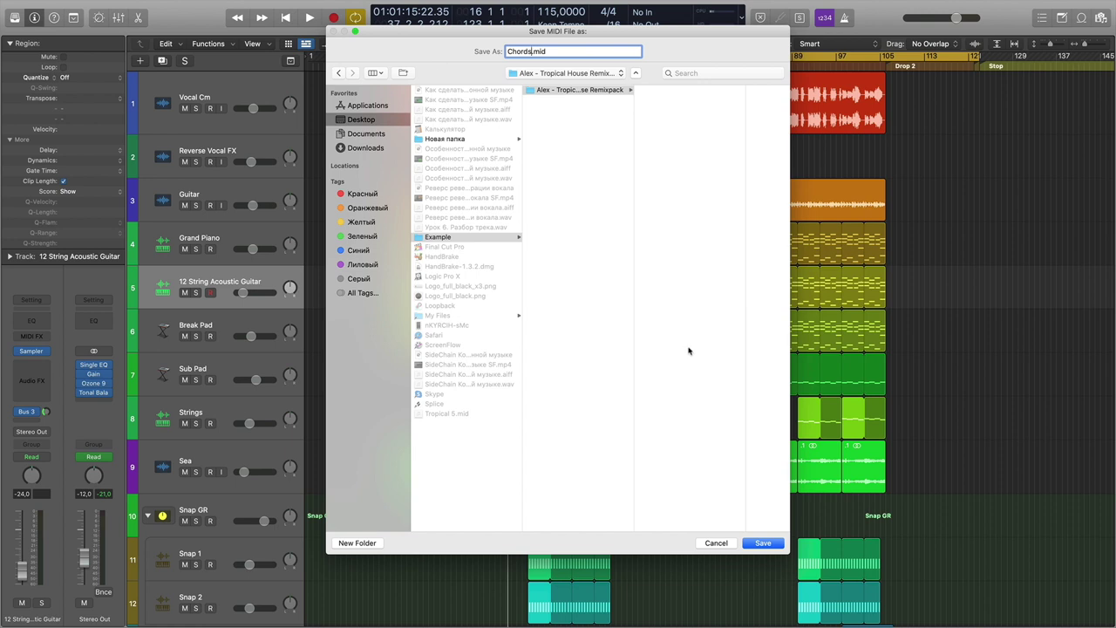
click(760, 545)
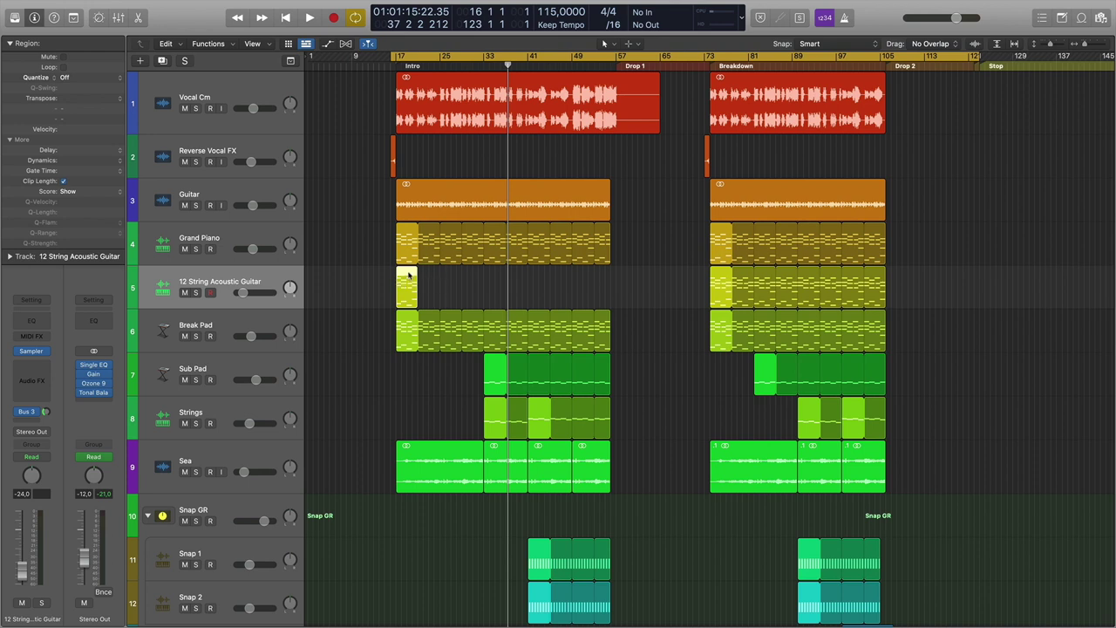
Solo Sub Pad and Strings and play them briefly in isolation.
scroll(414, 347, down, 3)
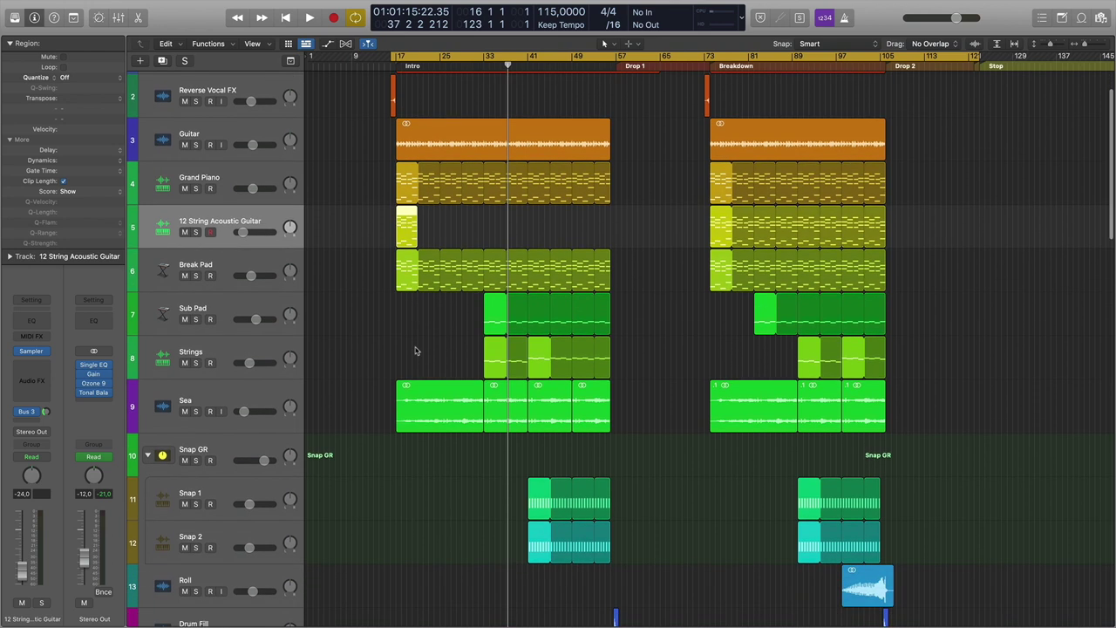
click(220, 309)
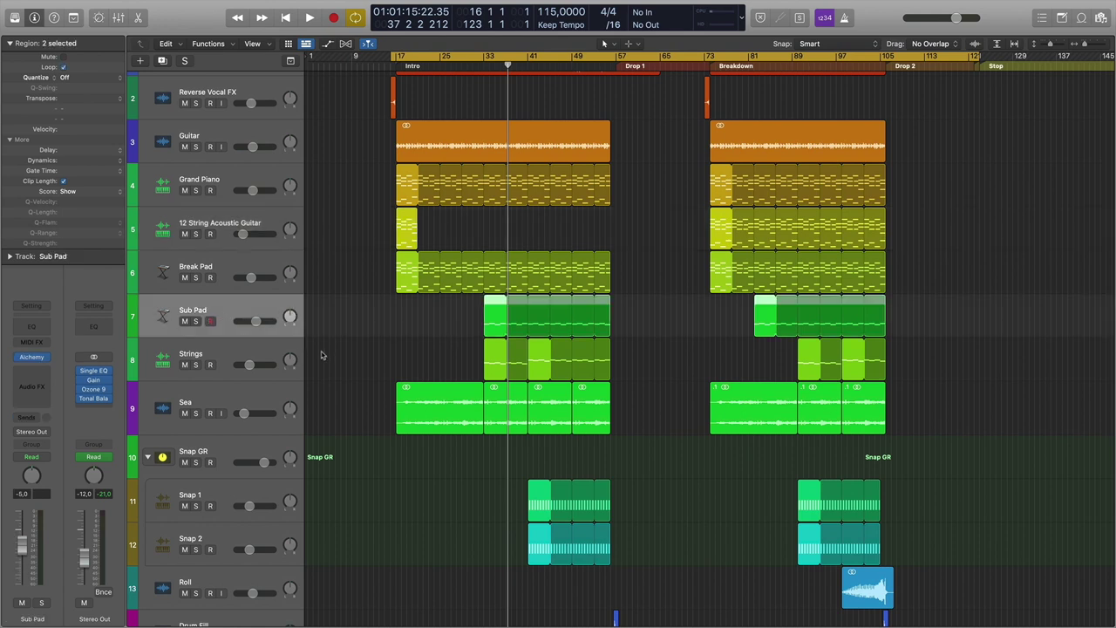
key(s)
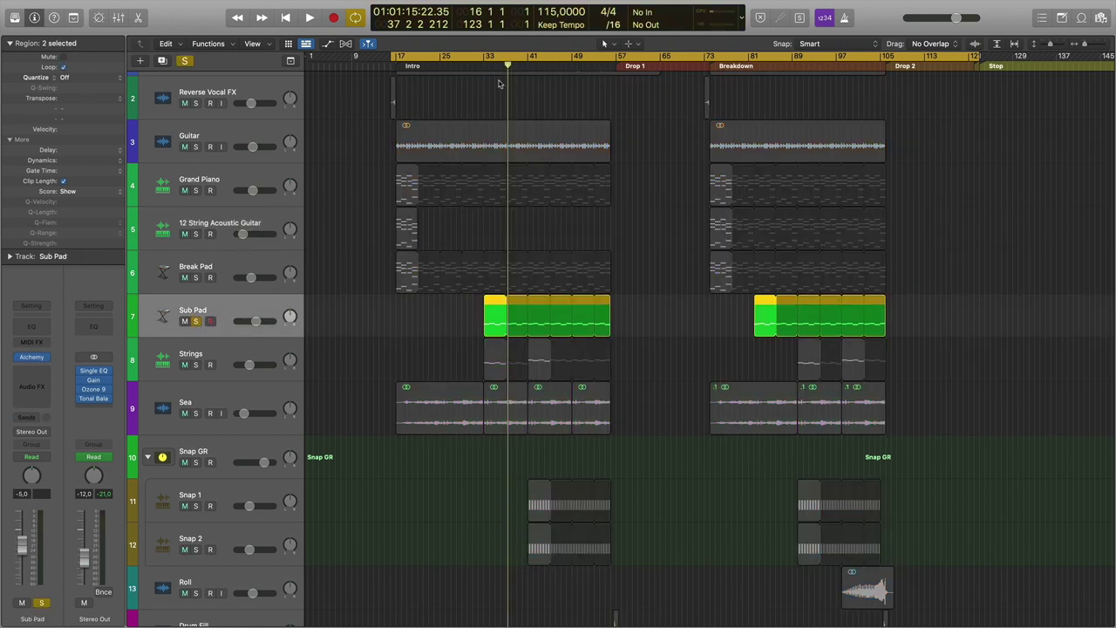
key(space)
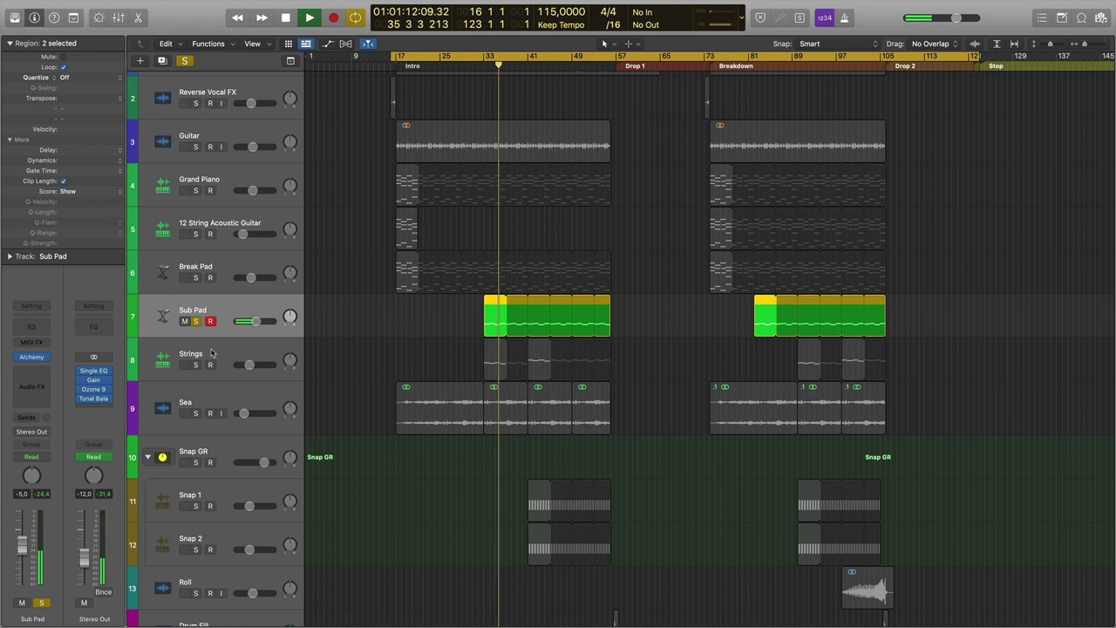
click(195, 364)
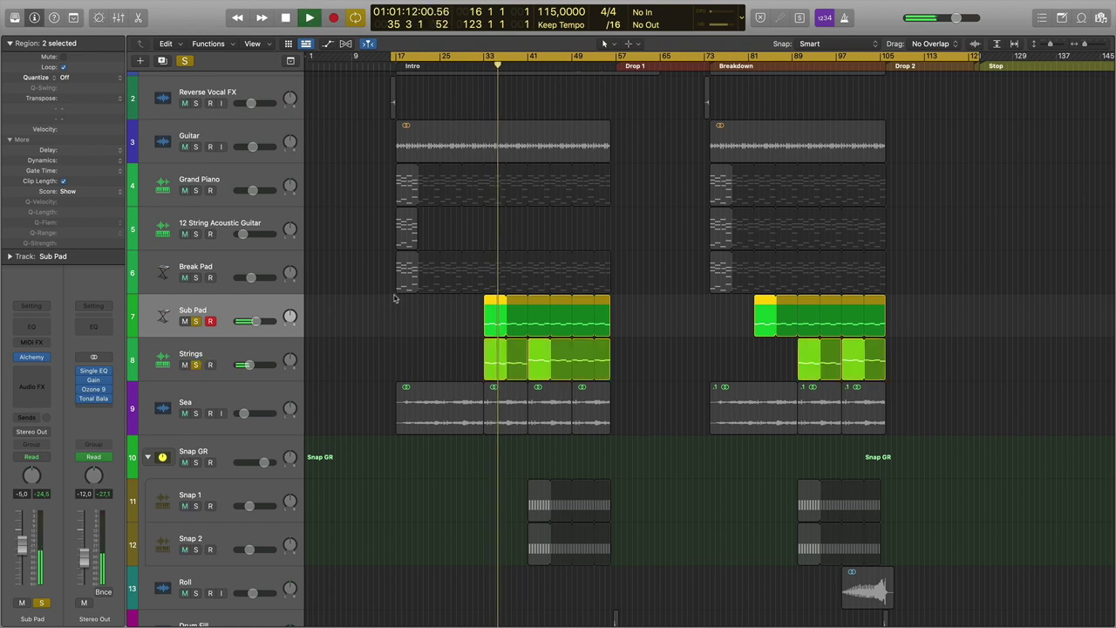
key(space)
Check the first Sub Pad region's notes, return the playhead to bar 33, and unsolo both tracks.
click(466, 327)
double_click(492, 325)
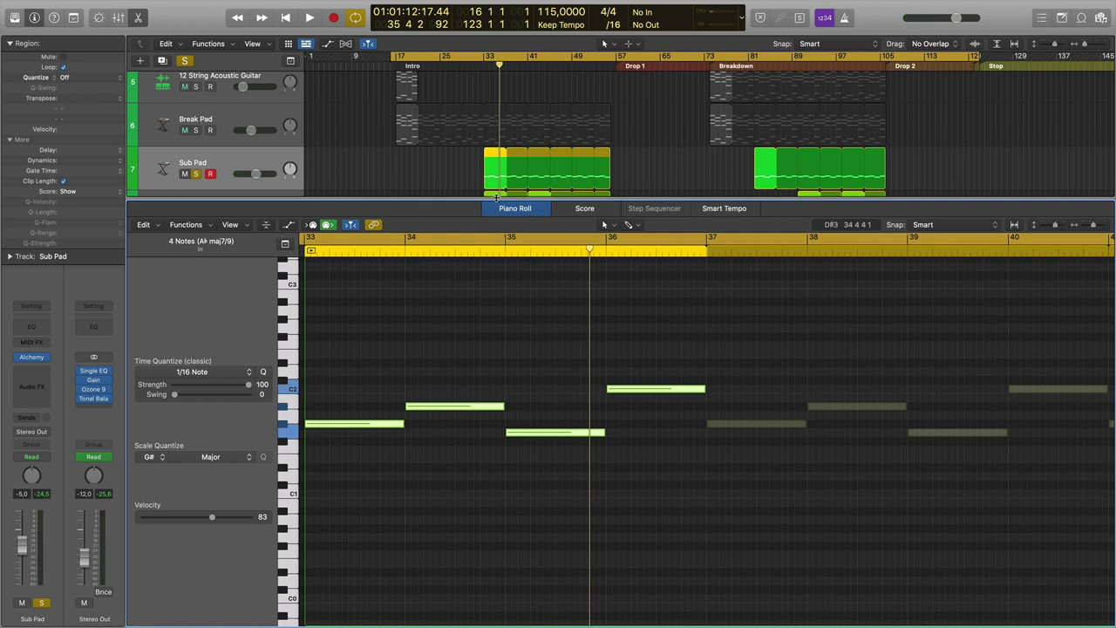
key(e)
scroll(497, 189, up, 3)
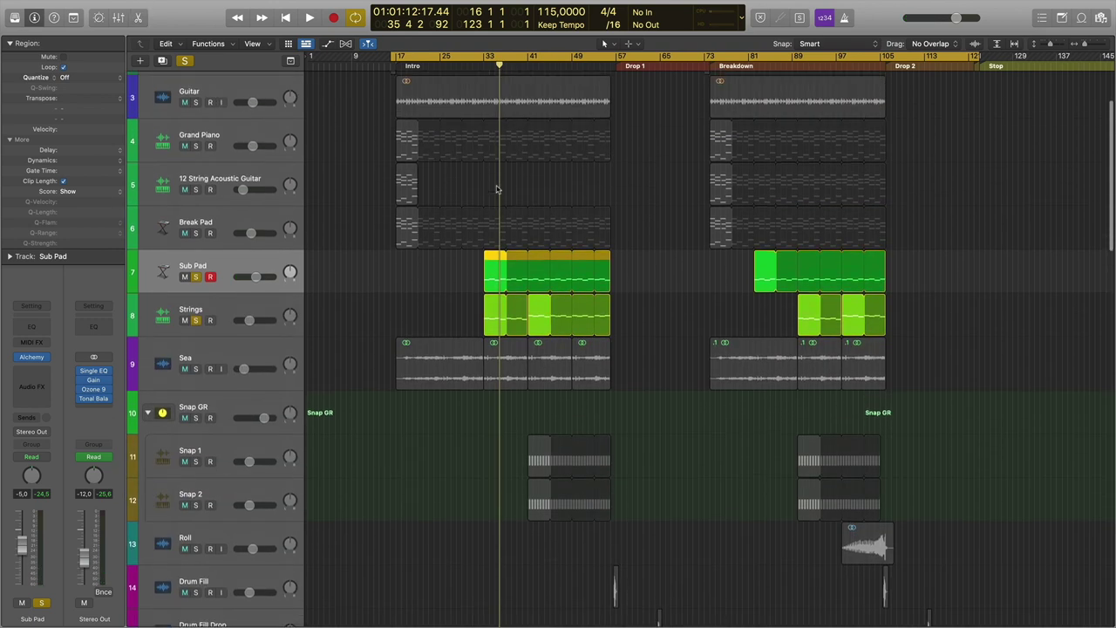
scroll(497, 189, up, 1)
click(485, 69)
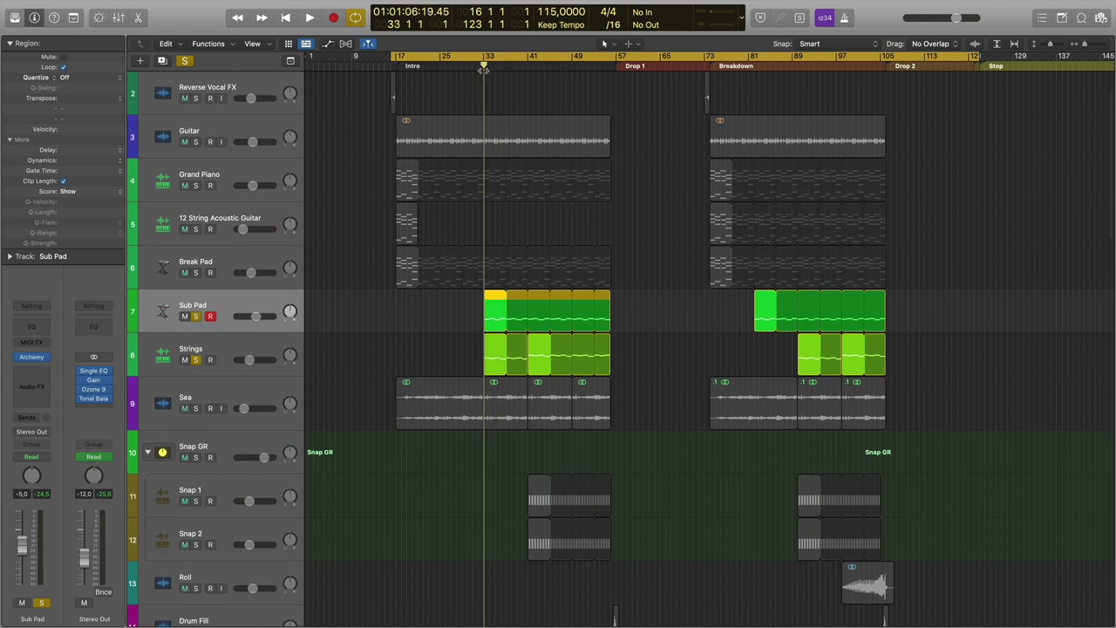
click(195, 316)
click(196, 359)
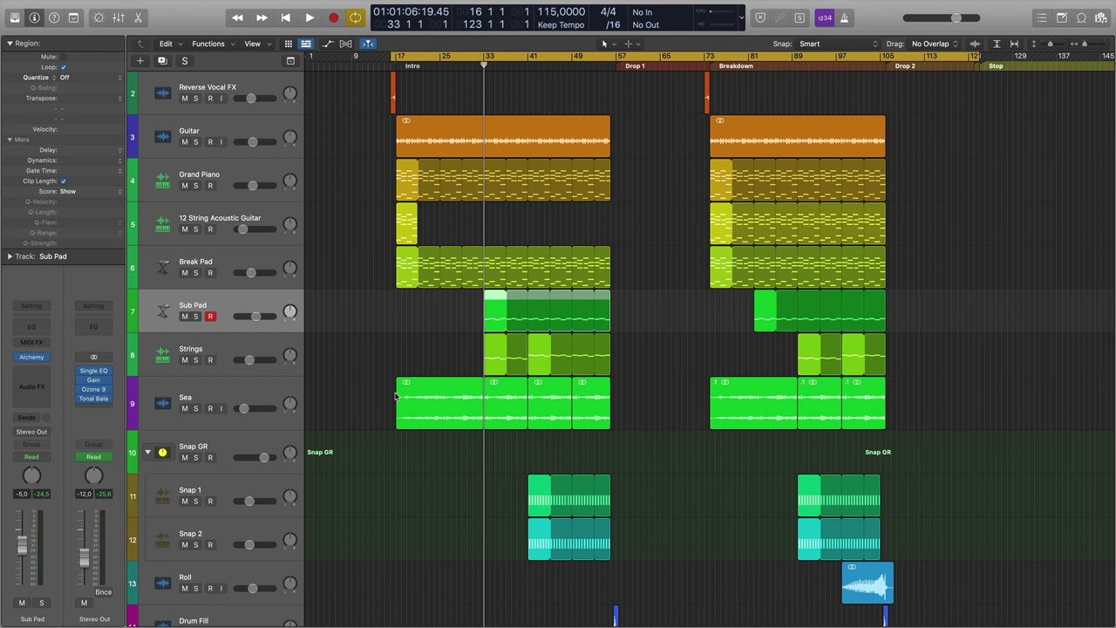
Marquee-select the Sub Pad and Strings regions and scroll down to the HH, Loop and Bass tracks.
scroll(401, 394, up, 1)
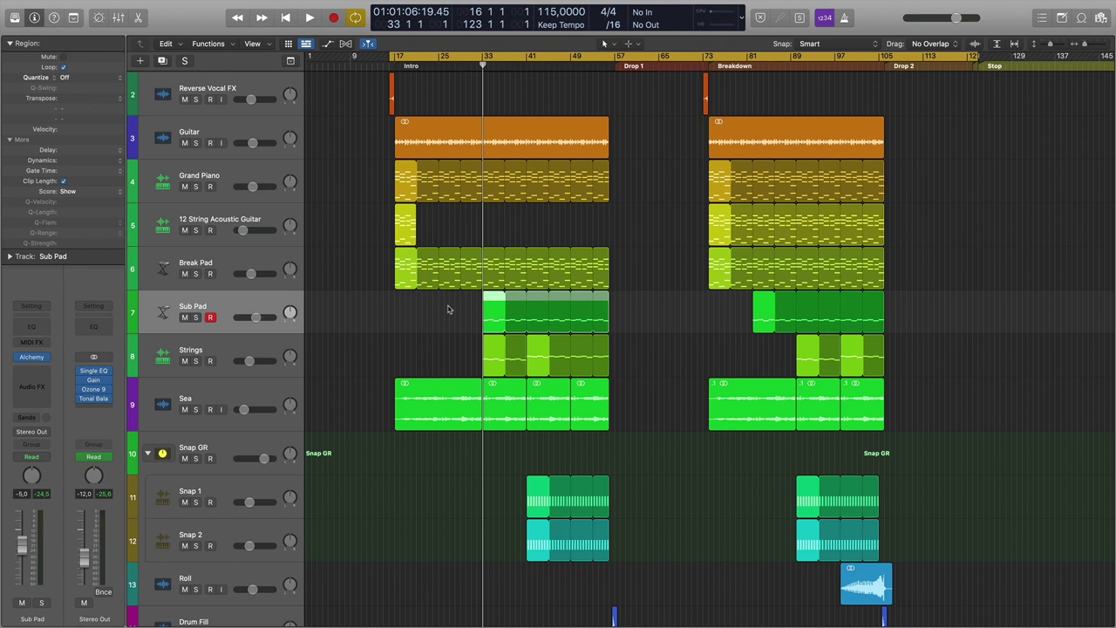
drag(449, 308, 565, 382)
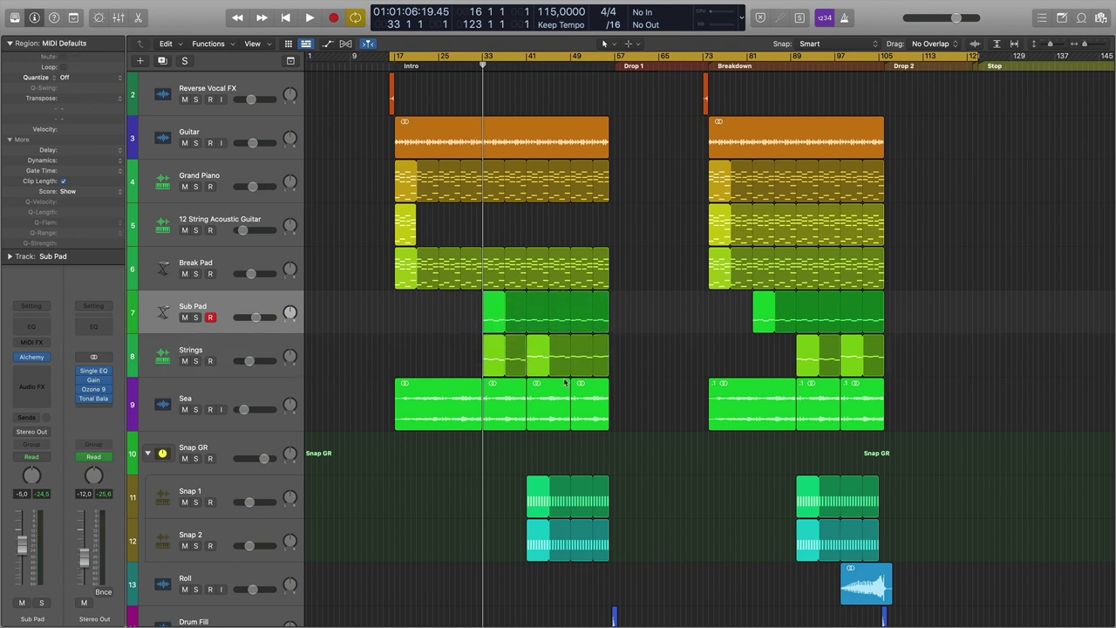
scroll(565, 382, down, 5)
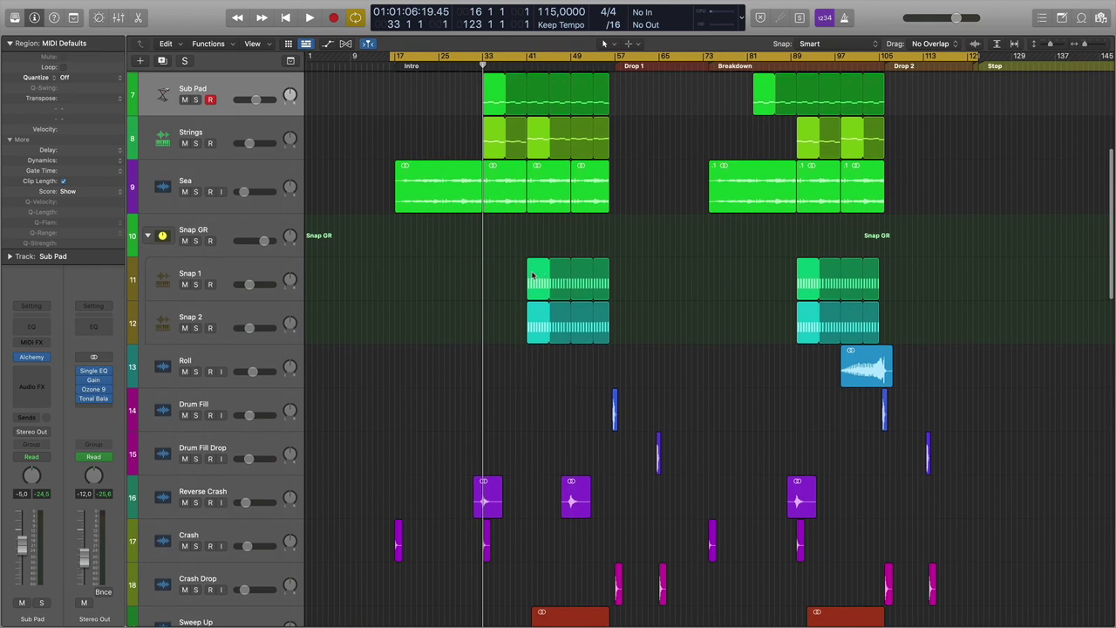
scroll(584, 310, down, 5)
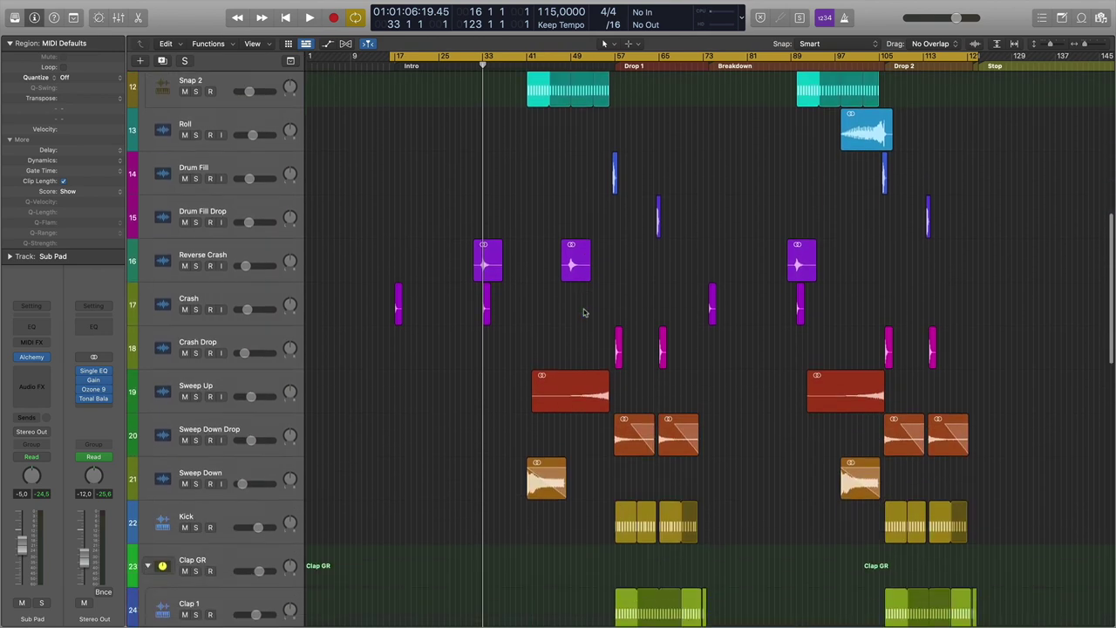
scroll(585, 312, down, 13)
scroll(584, 312, down, 1)
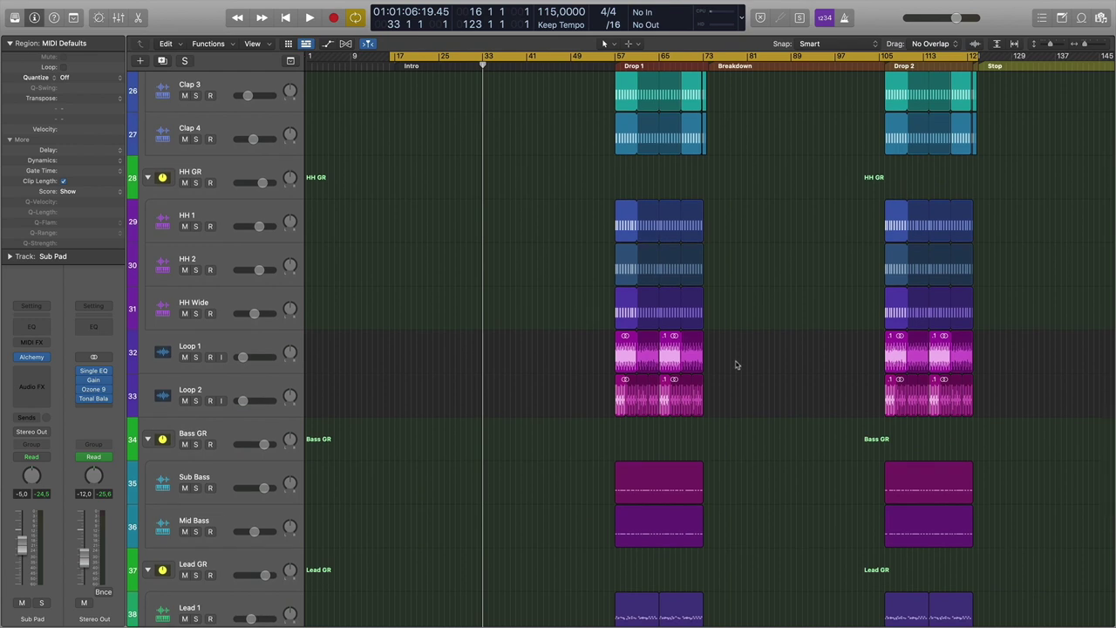
scroll(735, 364, down, 7)
Check the Drop 1 Sub Bass region's notes, then export it as Bass.mid.
click(646, 171)
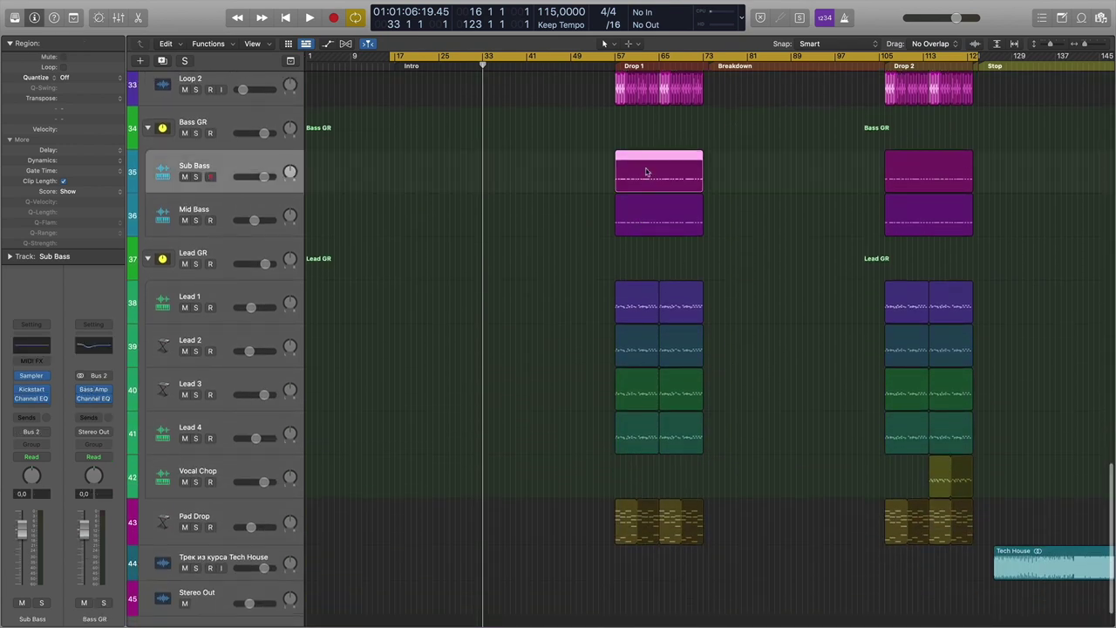
double_click(660, 154)
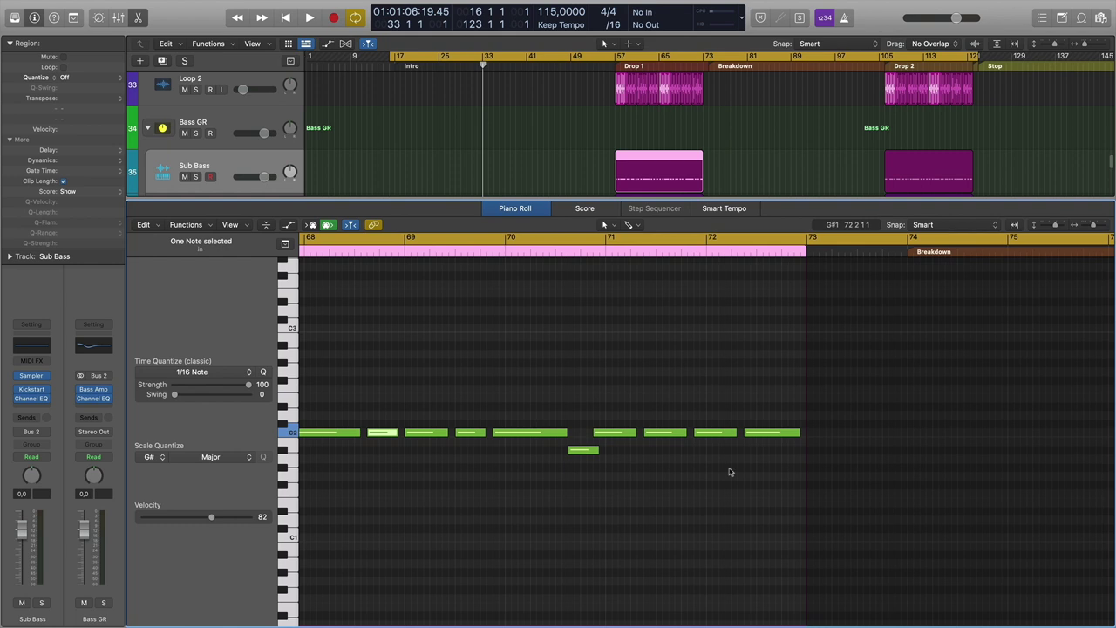
key(e)
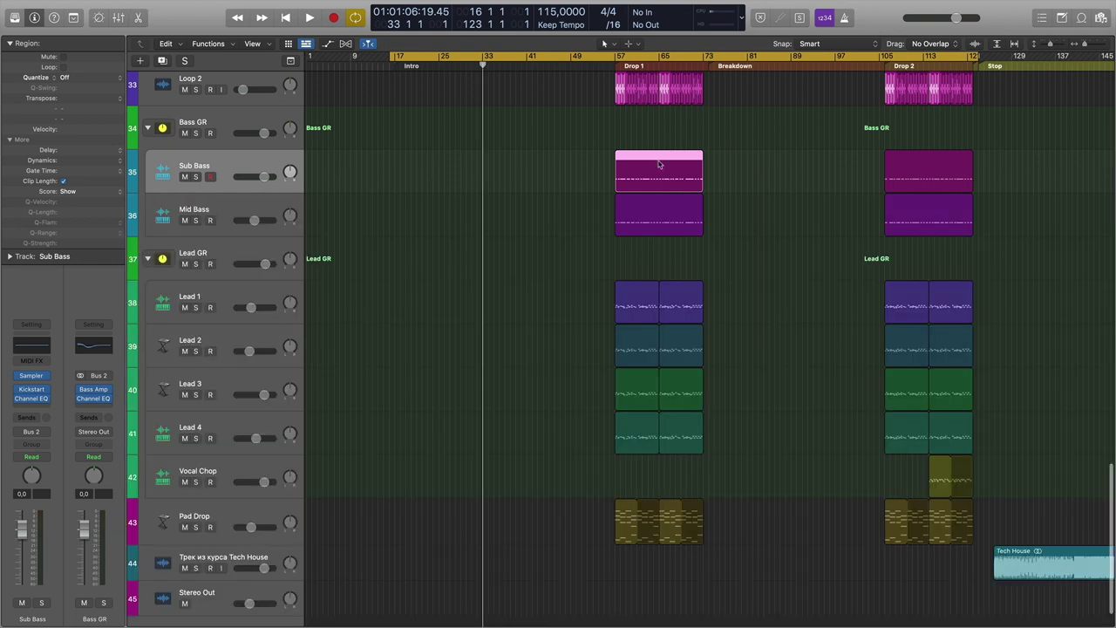
right_click(659, 164)
click(698, 166)
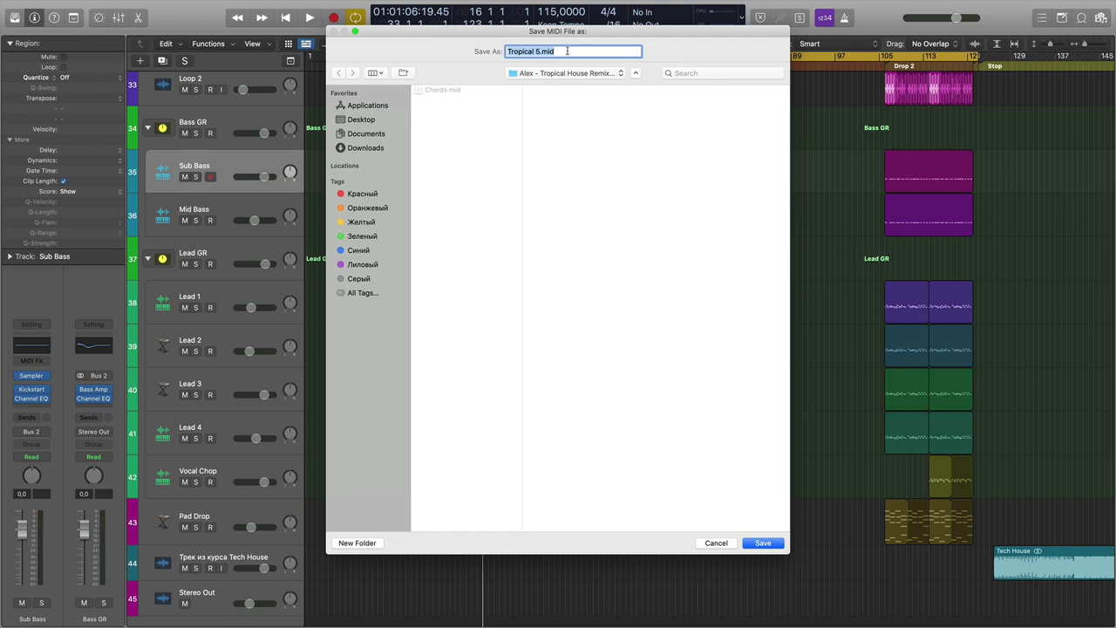
click(554, 51)
drag(538, 51, 494, 51)
text(Bass.mid)
click(771, 543)
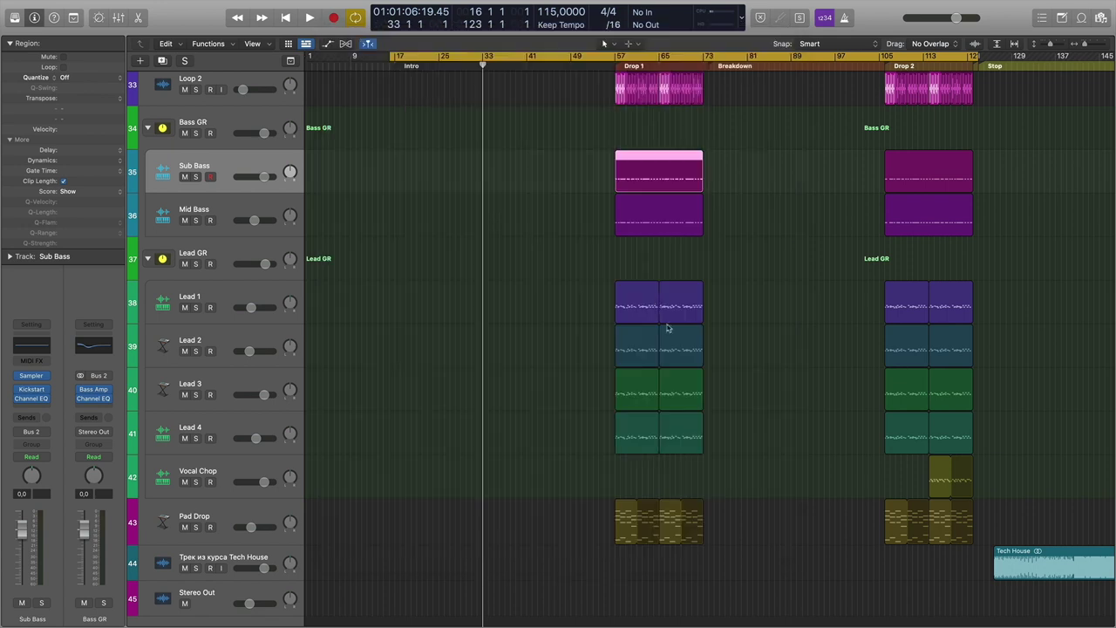
Check the Mid Bass notes, export the first Lead 1 region as Lead, then select the first Pad Drop region.
double_click(671, 209)
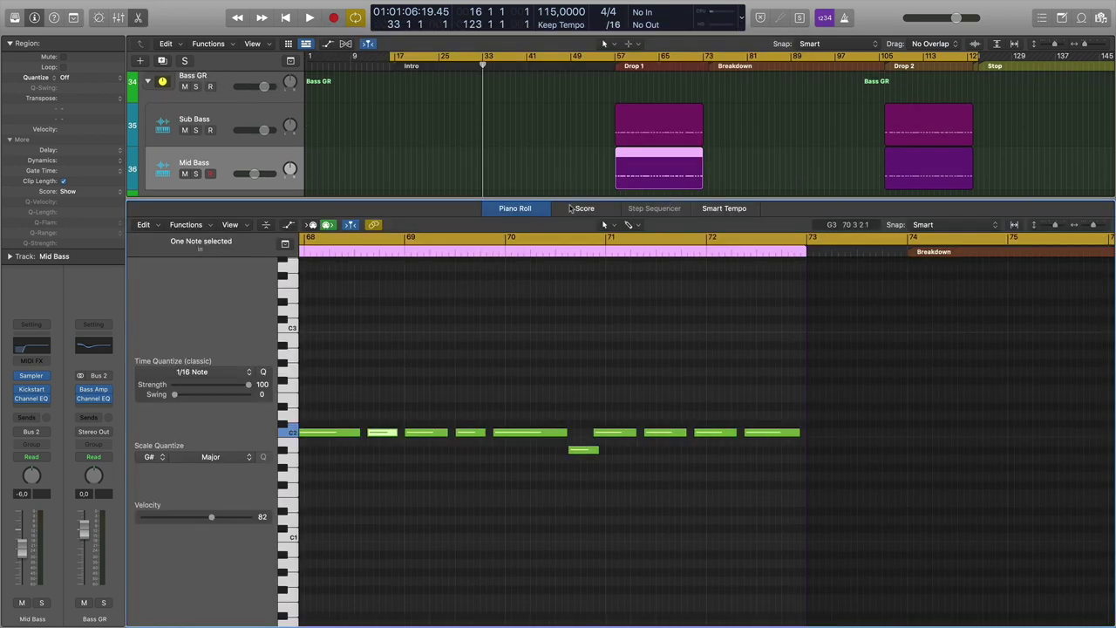
key(e)
click(642, 246)
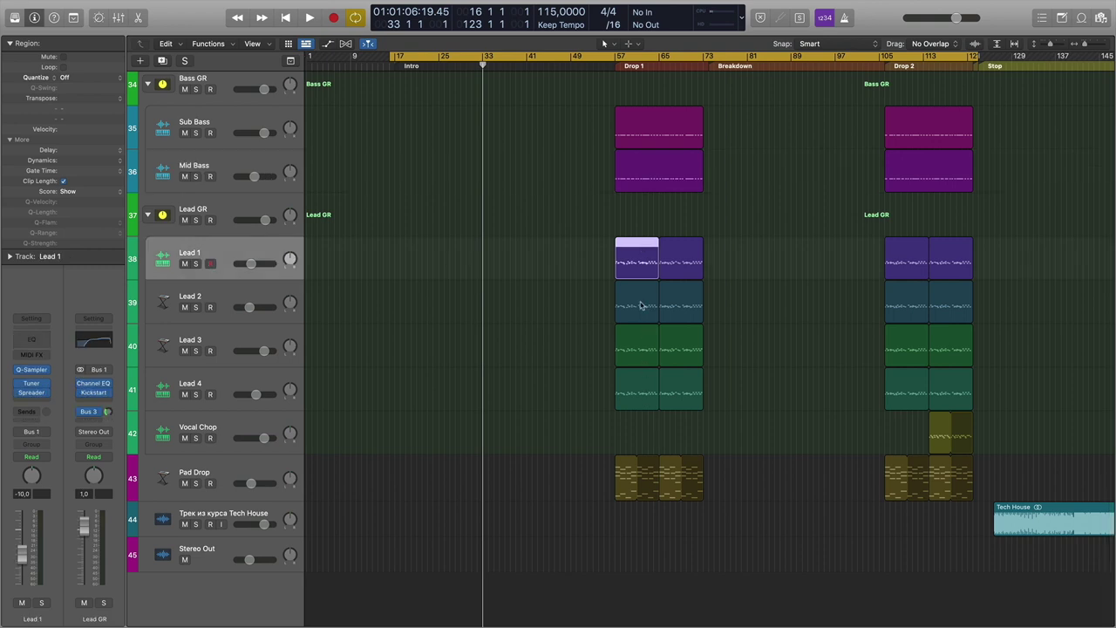
right_click(619, 250)
click(641, 255)
text(Lead)
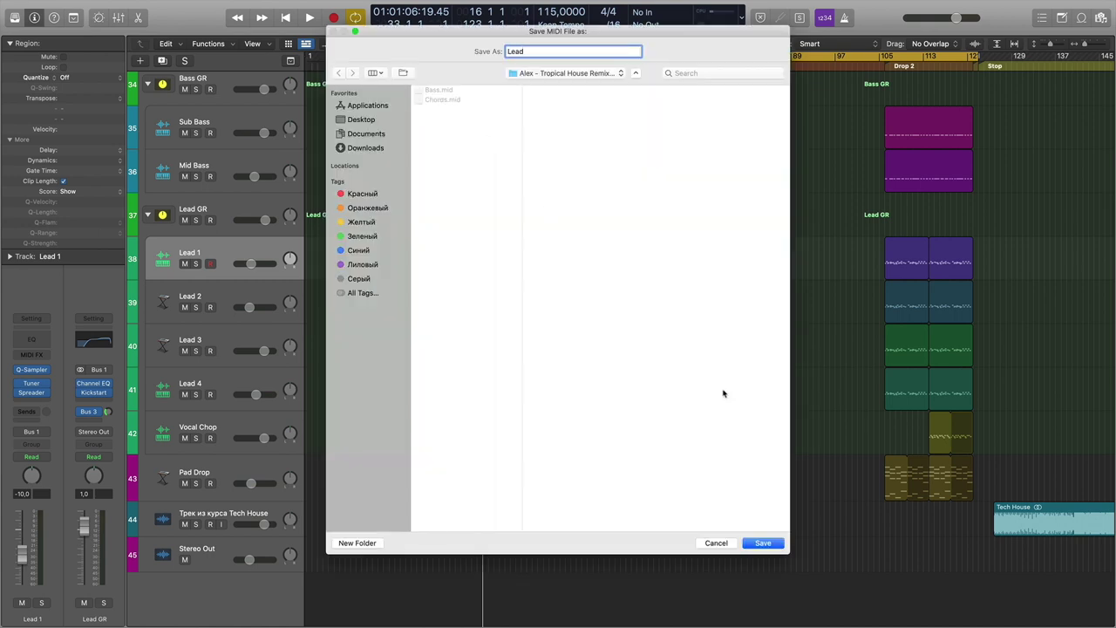
click(762, 543)
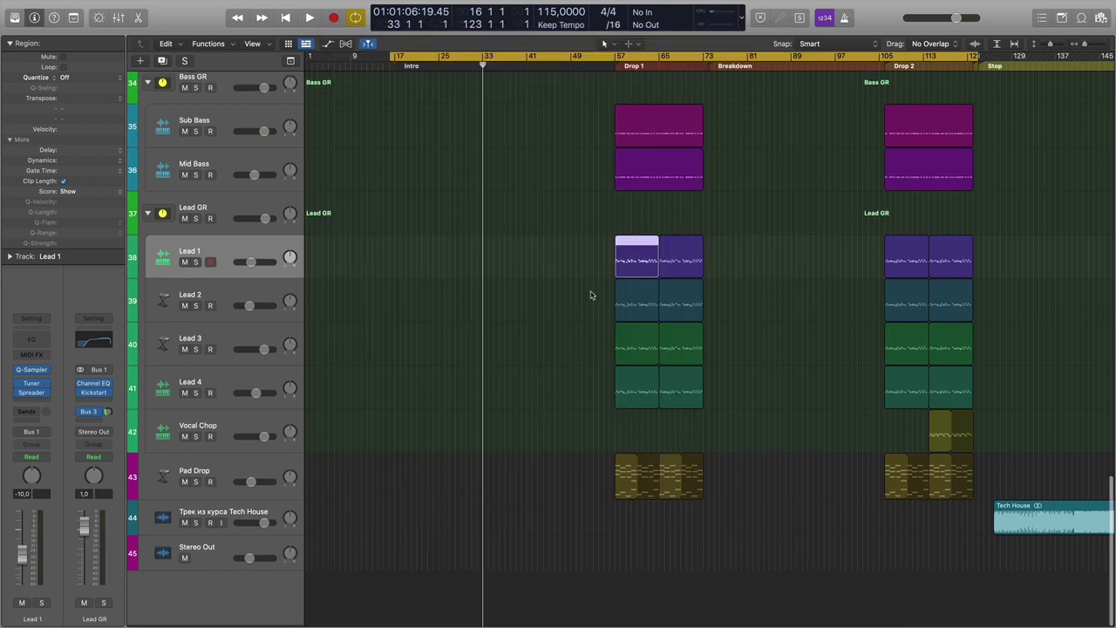
click(637, 469)
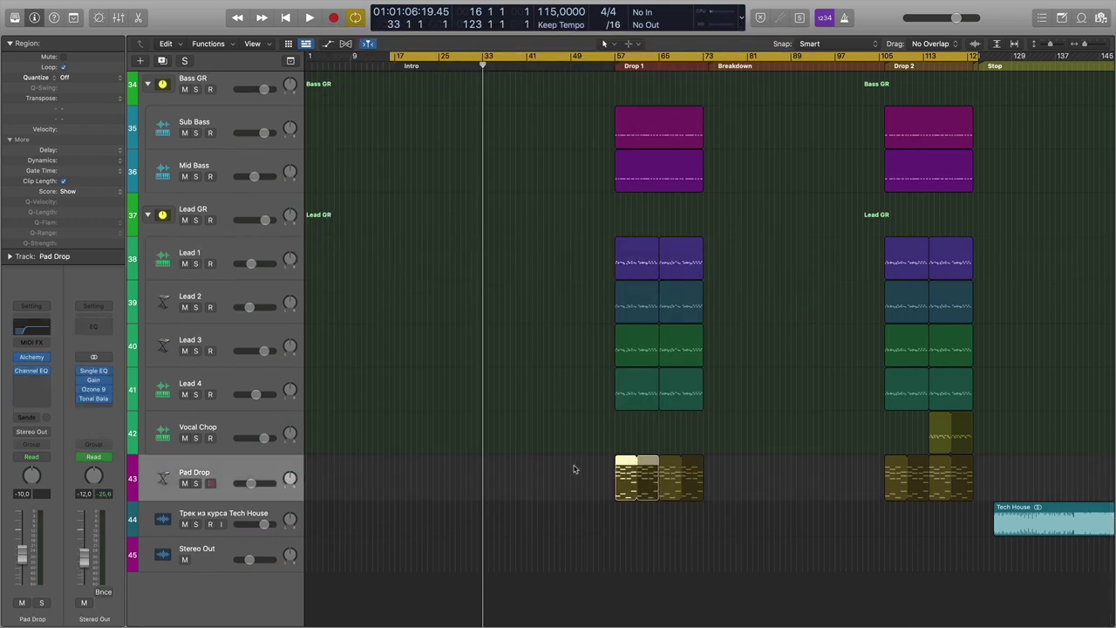
Zoom in on Drop 1, then zoom back out and scroll up the track list.
key(super+Right)
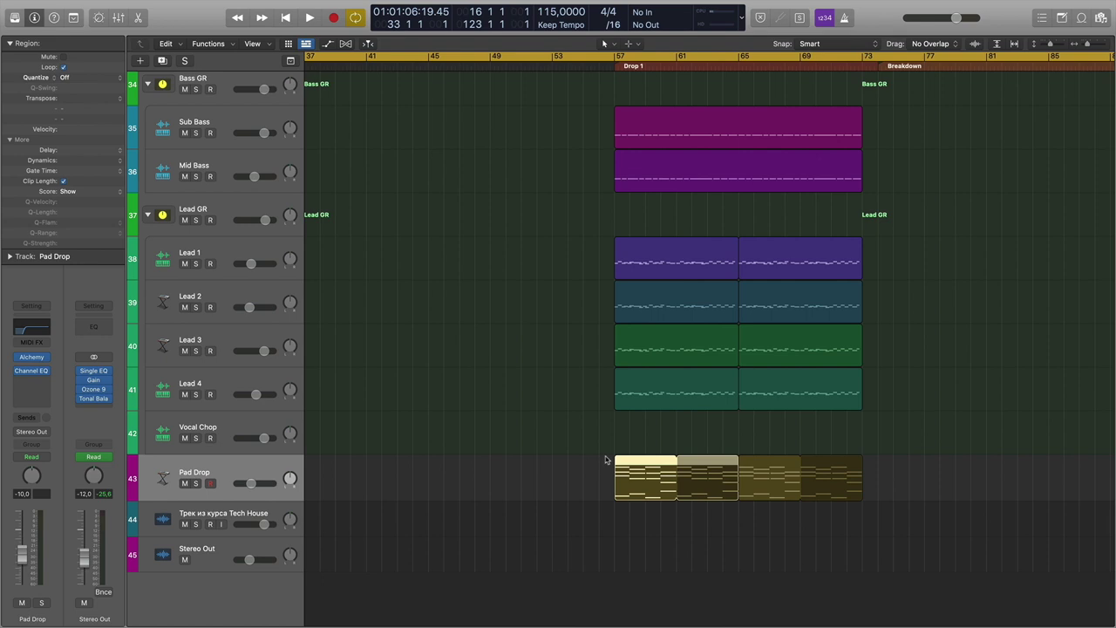
scroll(605, 460, left, 10)
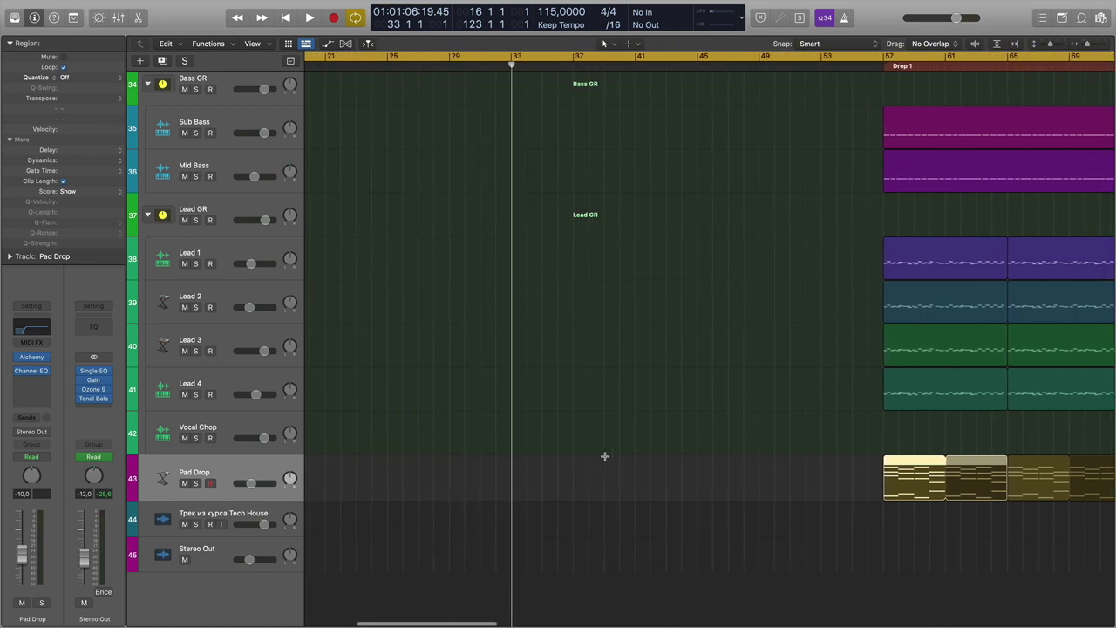
key(super+Left)
key(super+Left)
scroll(606, 460, up, 15)
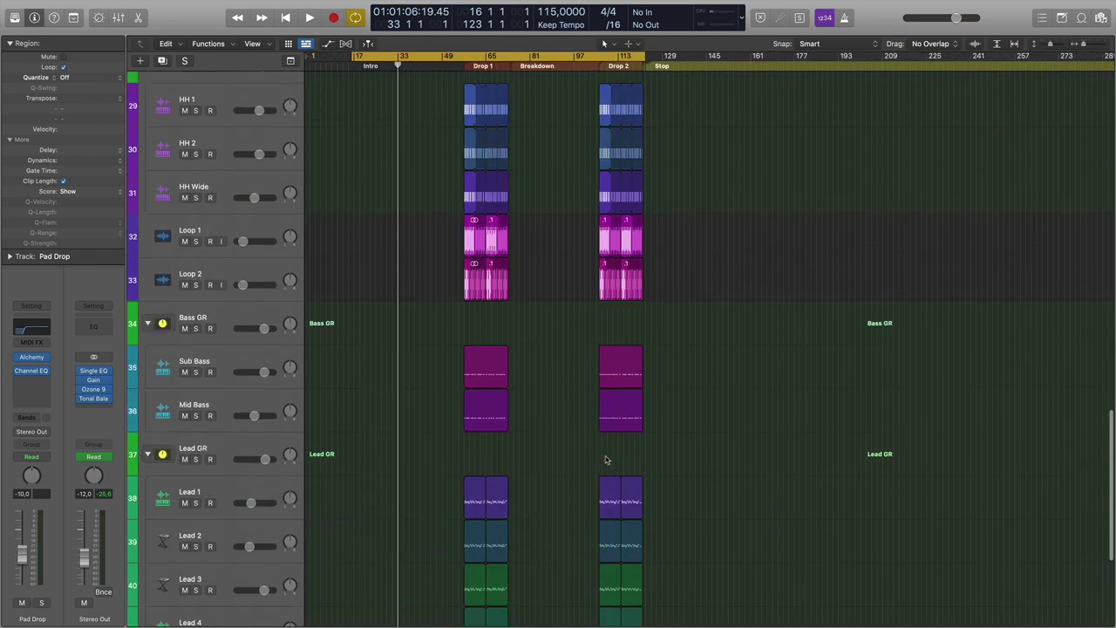
scroll(605, 459, up, 2)
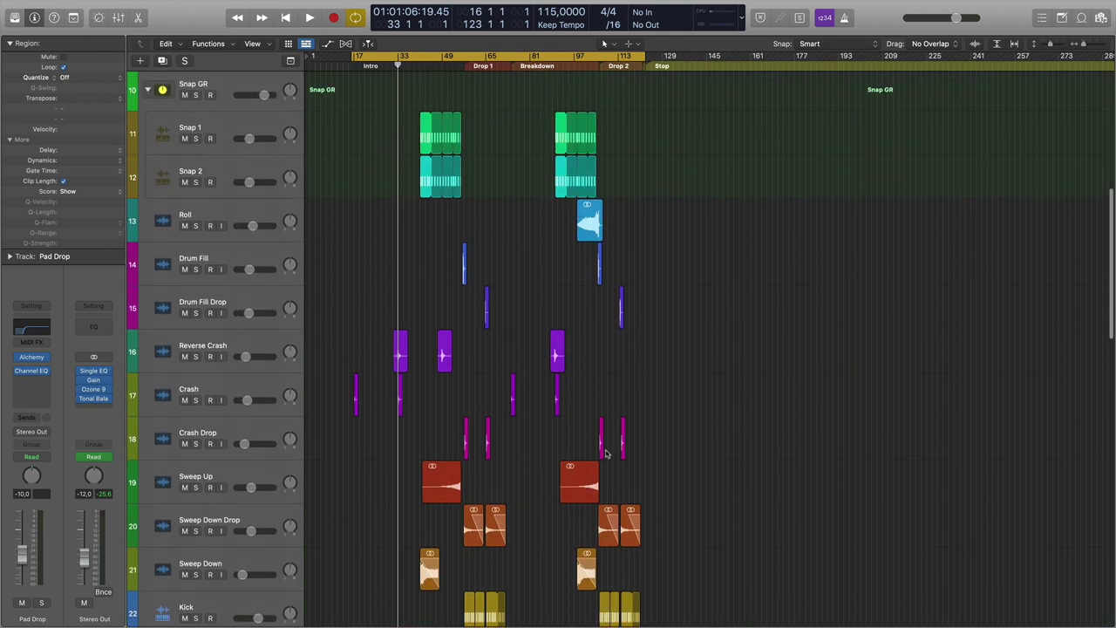
scroll(506, 430, up, 8)
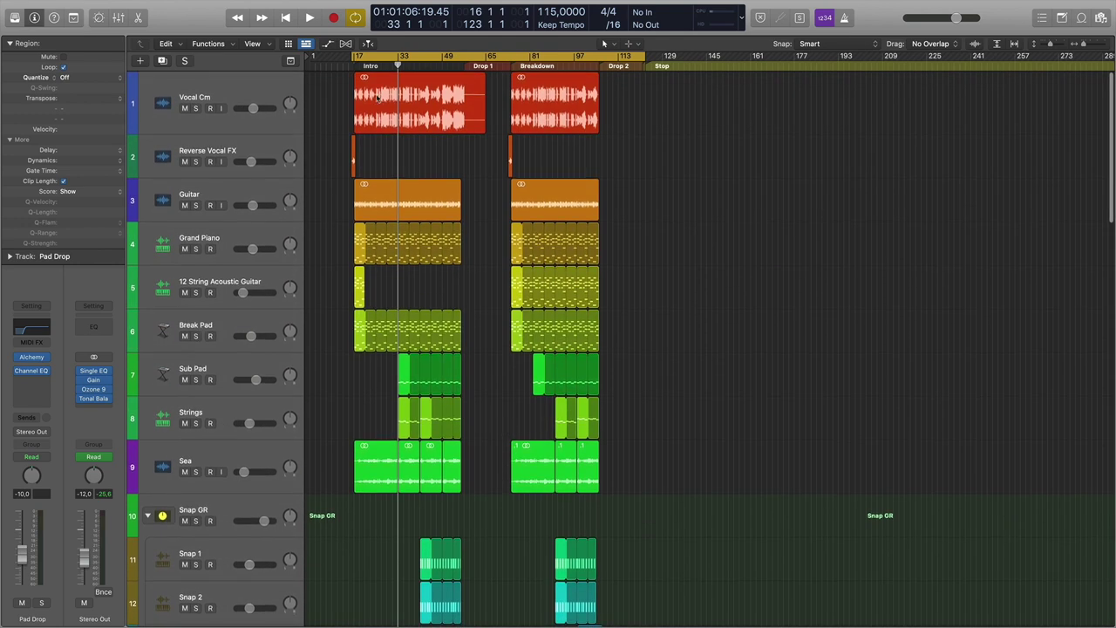
Move the playhead to bar 17, select the Intro's Vocal Cm region and solo its track.
click(351, 67)
key(super+Right)
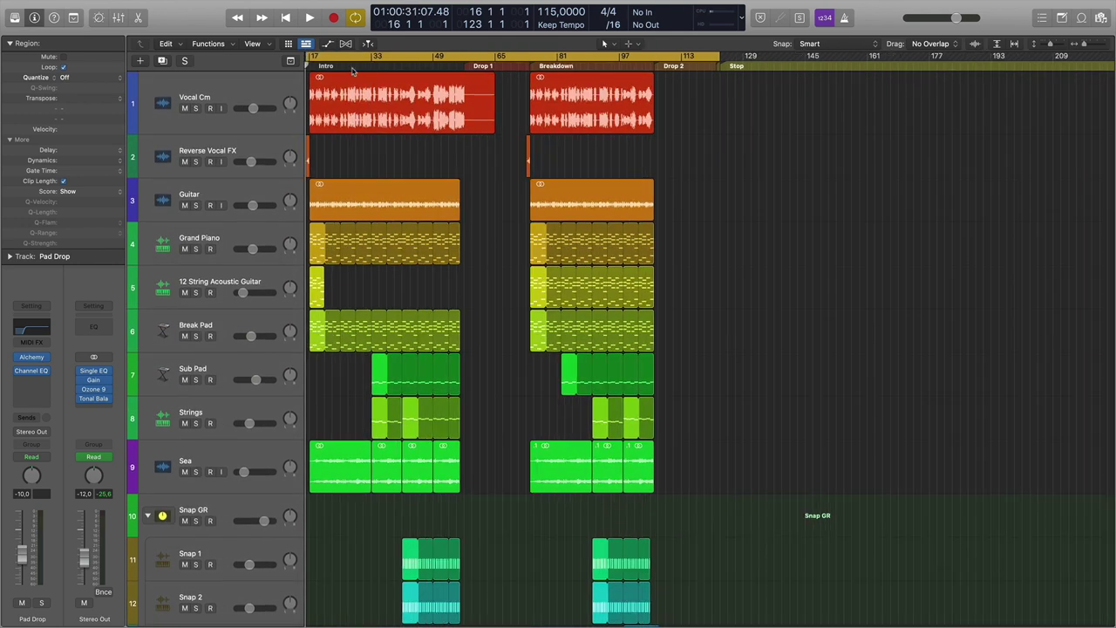
scroll(501, 185, left, 10)
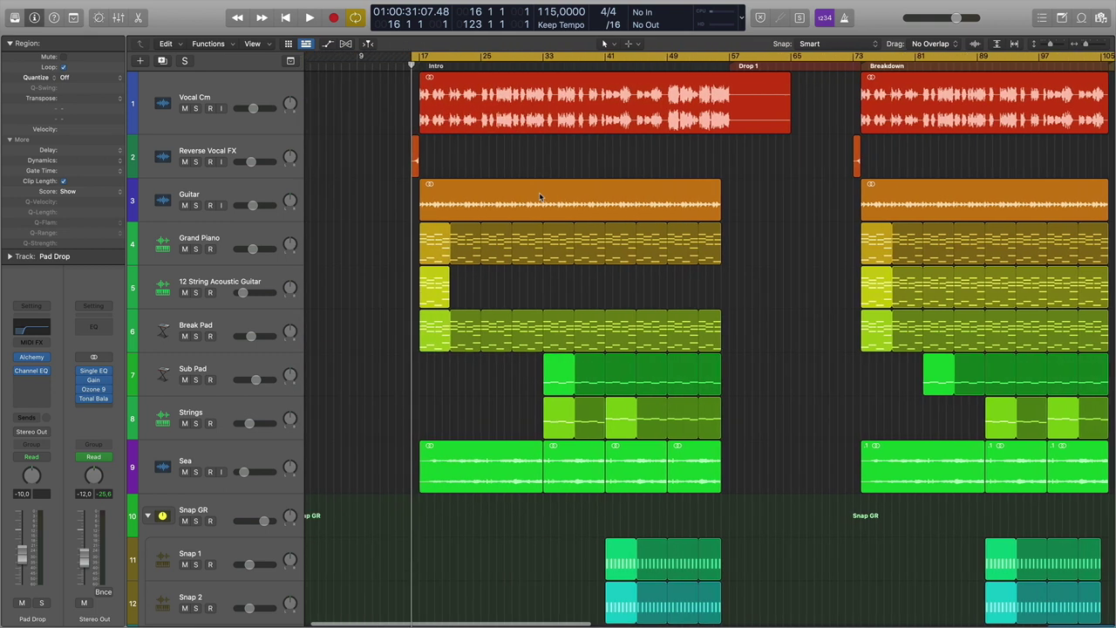
scroll(541, 199, right, 1)
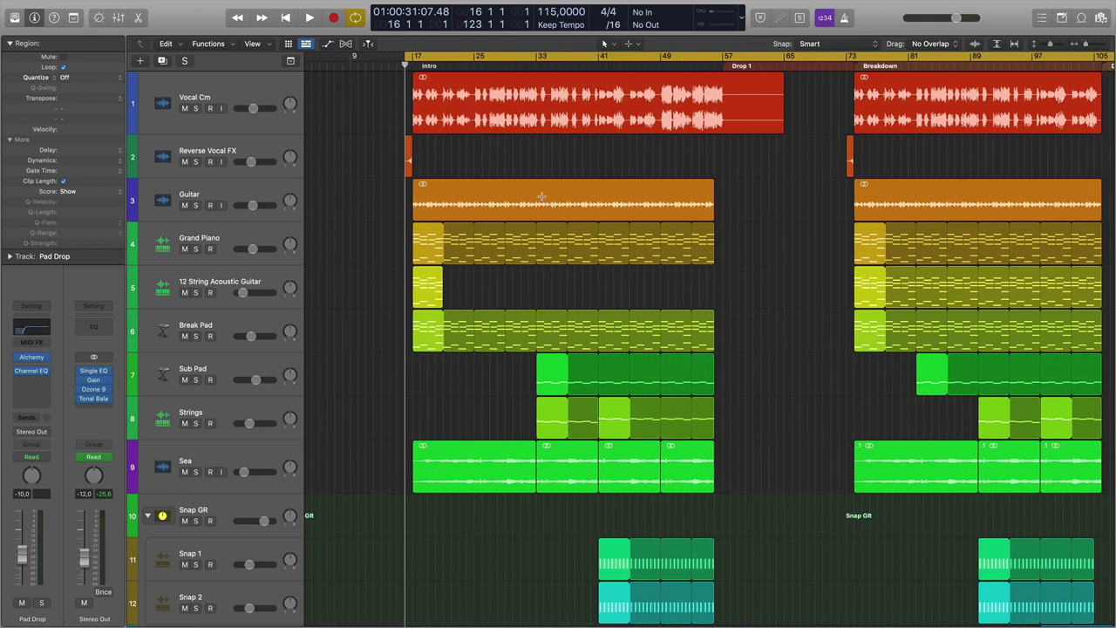
key(super+Left)
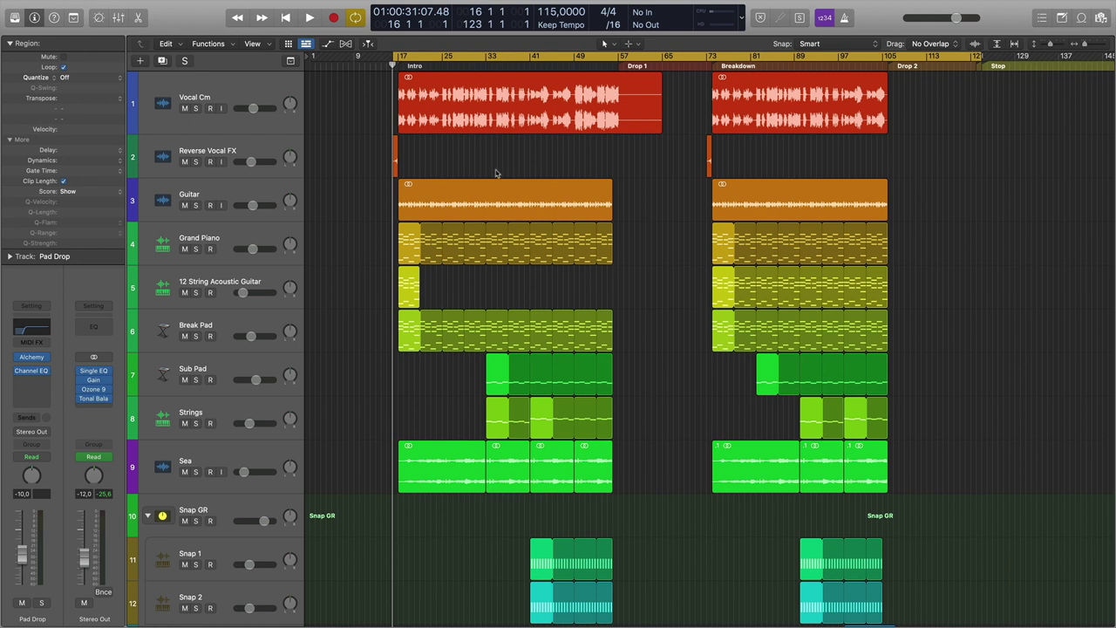
click(453, 107)
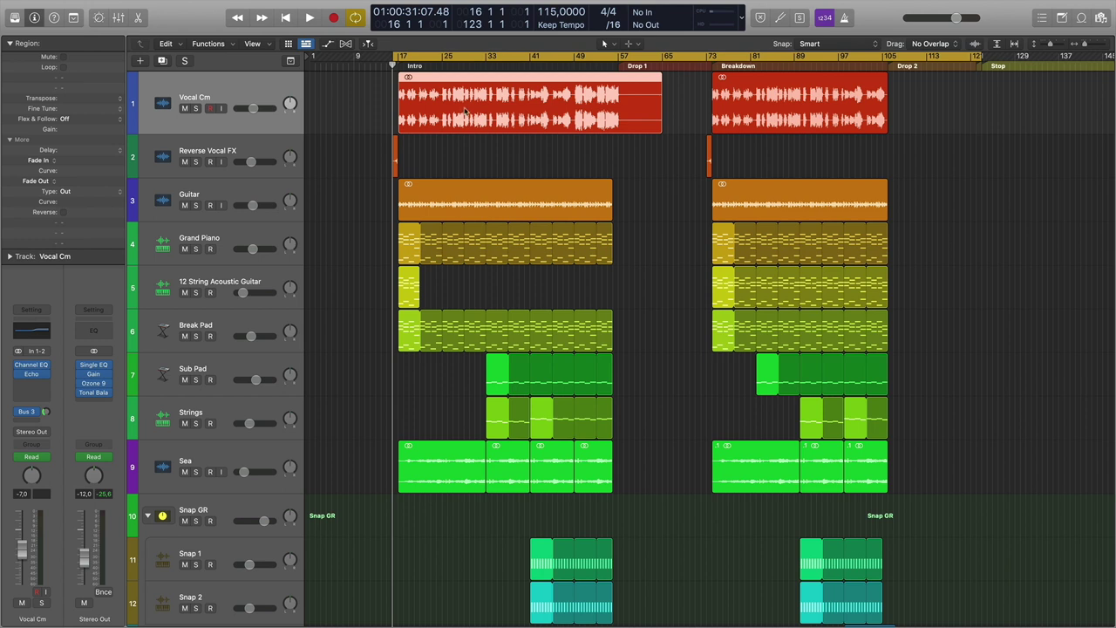
click(196, 109)
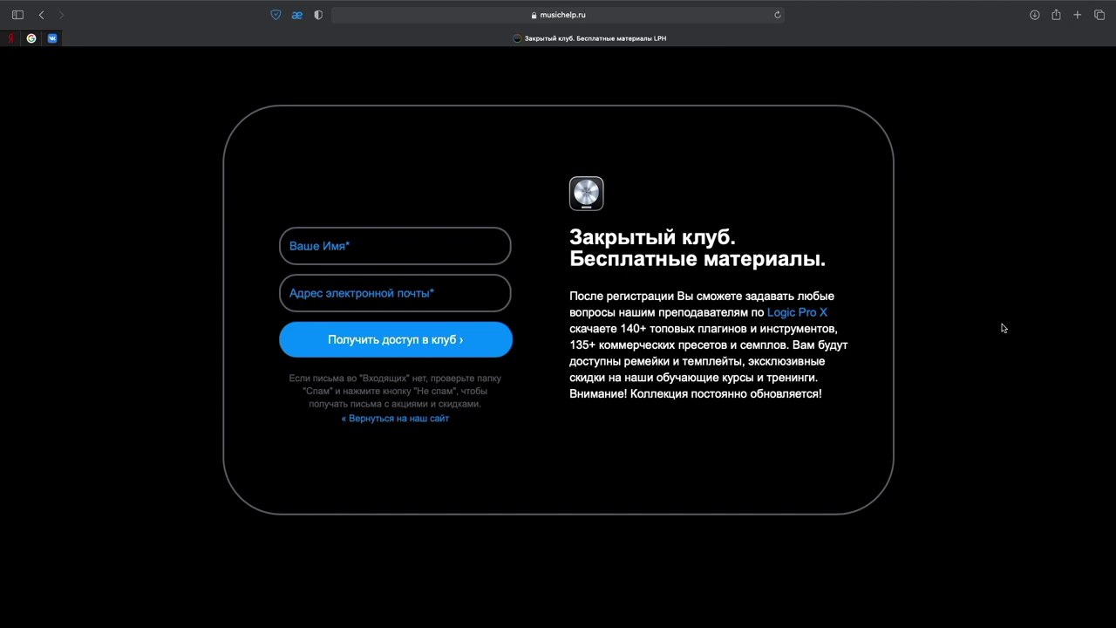
Scroll to the discount form and enter the subscriber's first name and e-mail address.
scroll(1002, 328, down, 10)
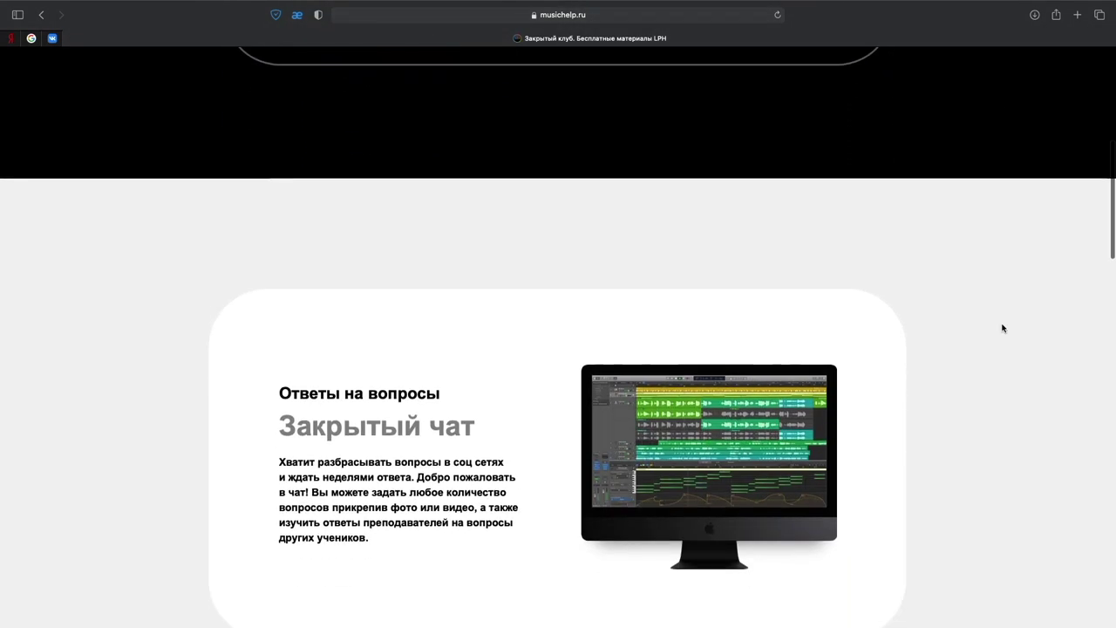
scroll(1002, 328, down, 10)
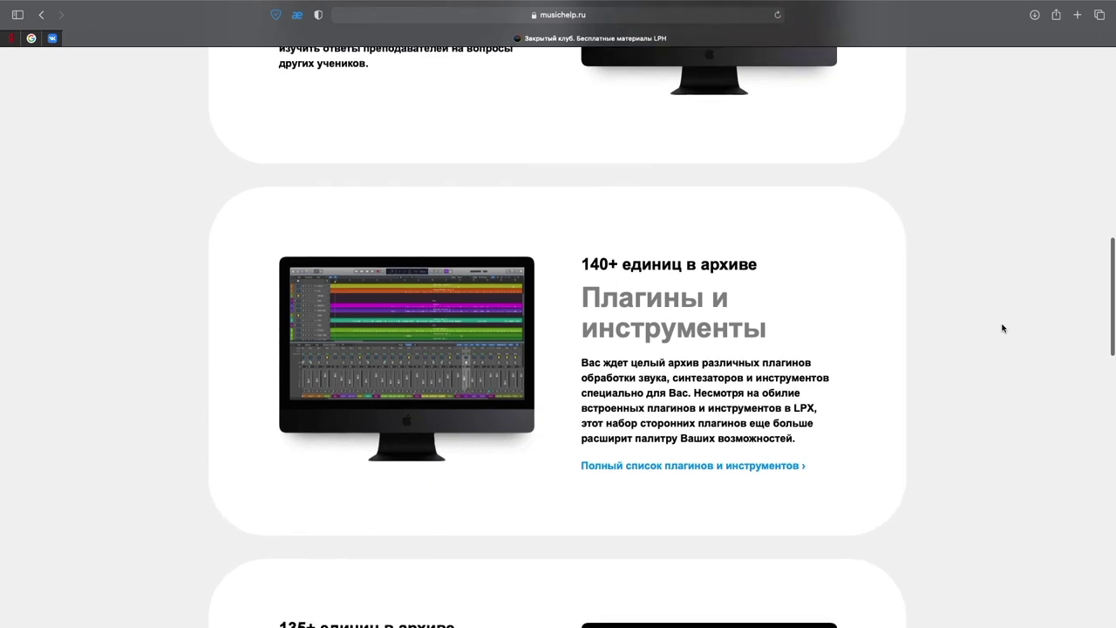
scroll(1002, 328, down, 12)
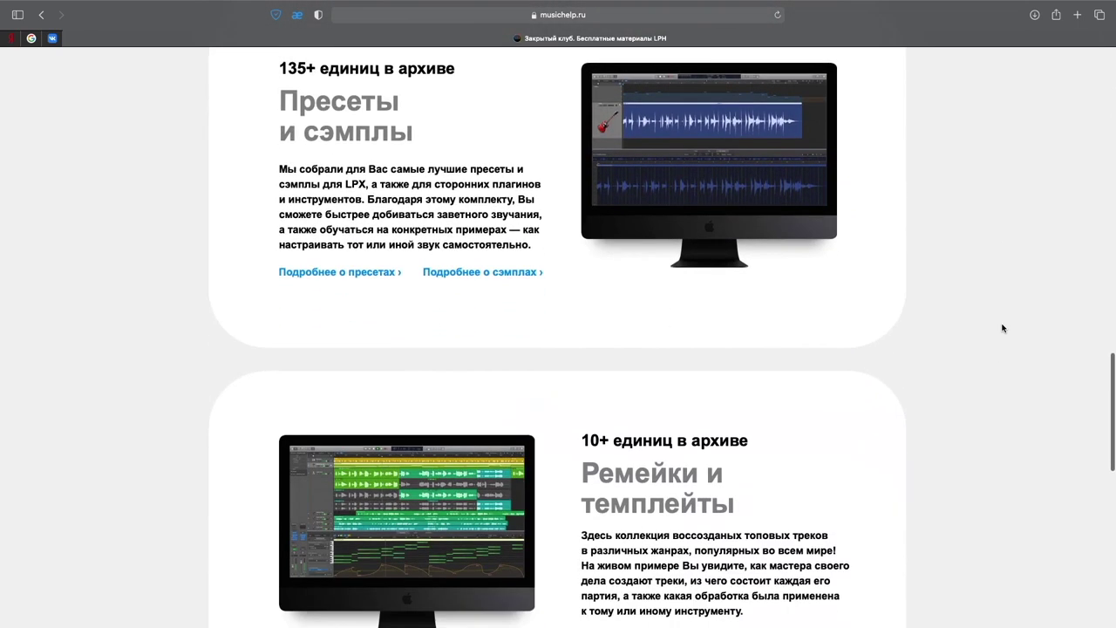
scroll(1003, 328, down, 11)
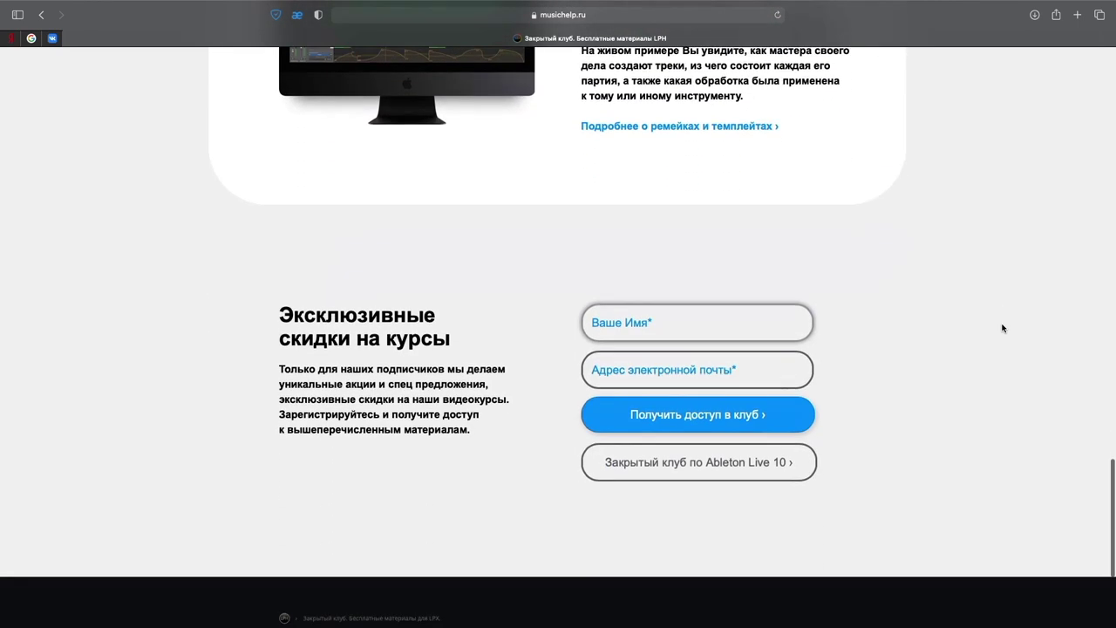
scroll(1003, 328, down, 1)
text(Dmitr)
click(624, 329)
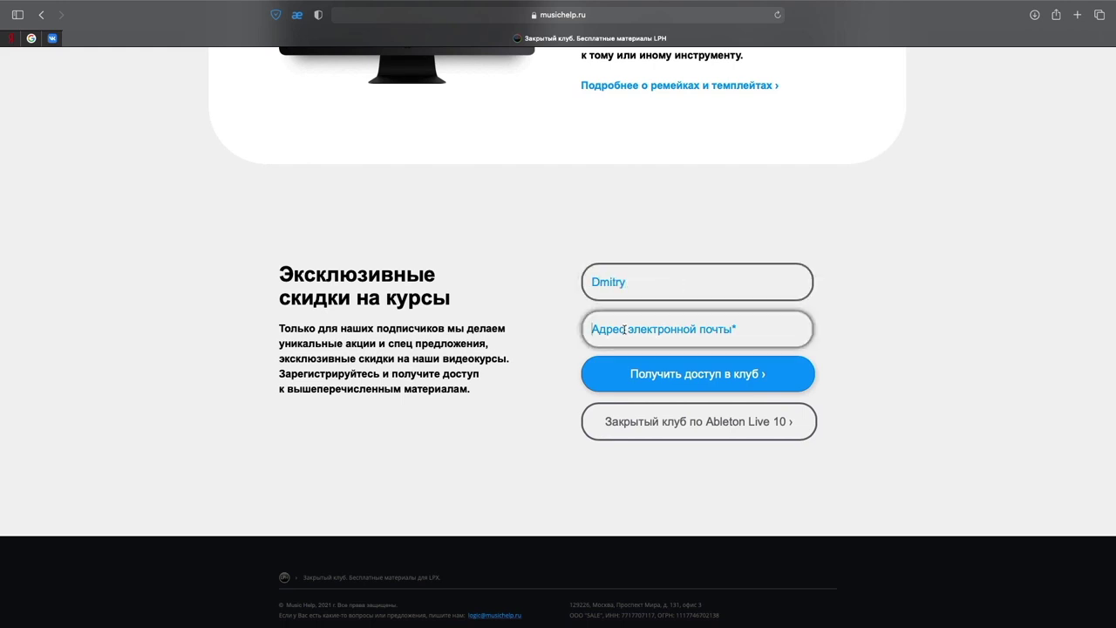
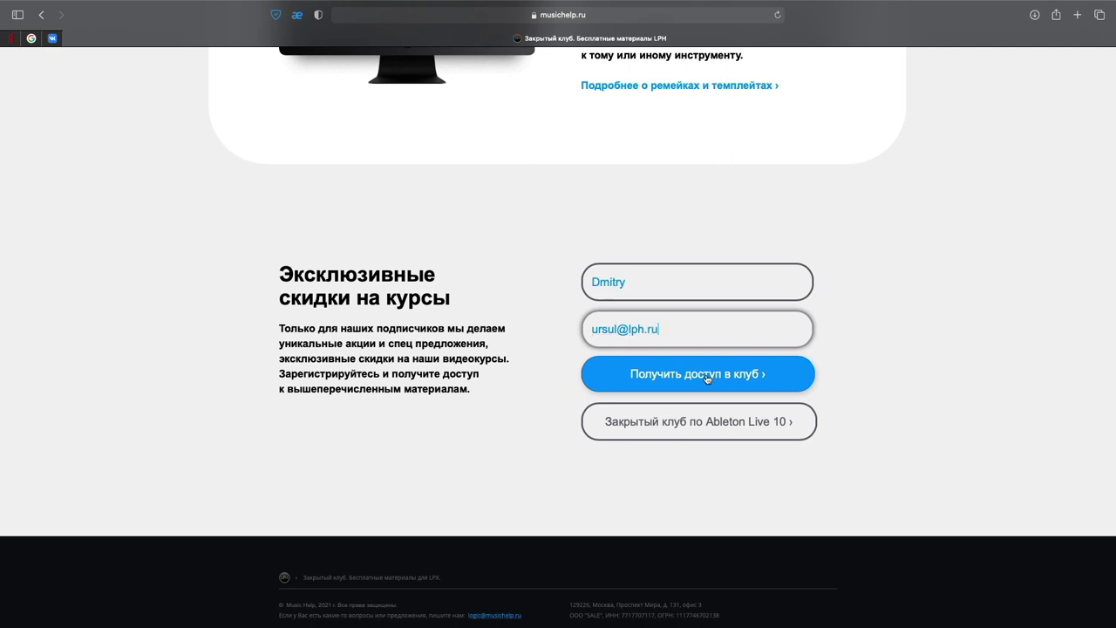
Scroll down the Telegram group chat through the messages on key signatures, mono tracks and plugins.
scroll(560, 486, down, 10)
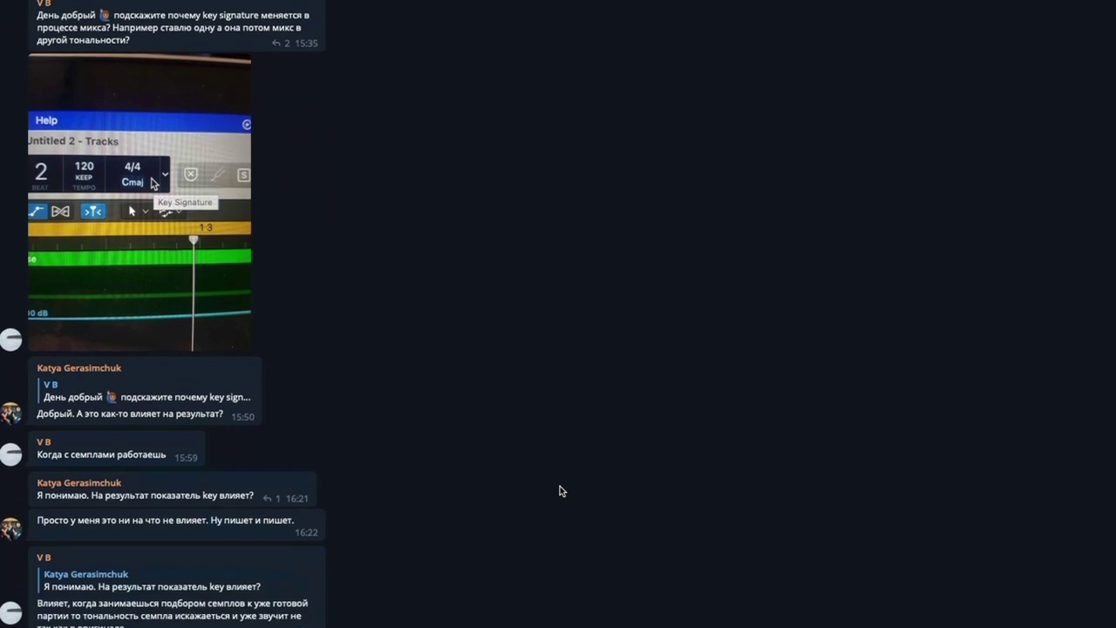
scroll(560, 491, down, 5)
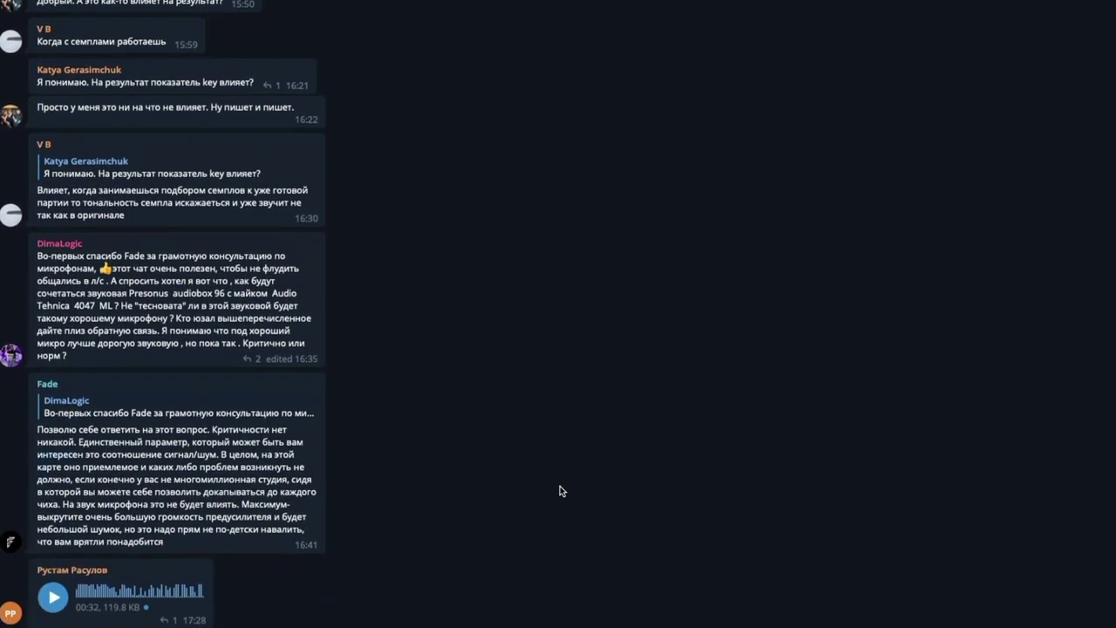
scroll(560, 485, down, 7)
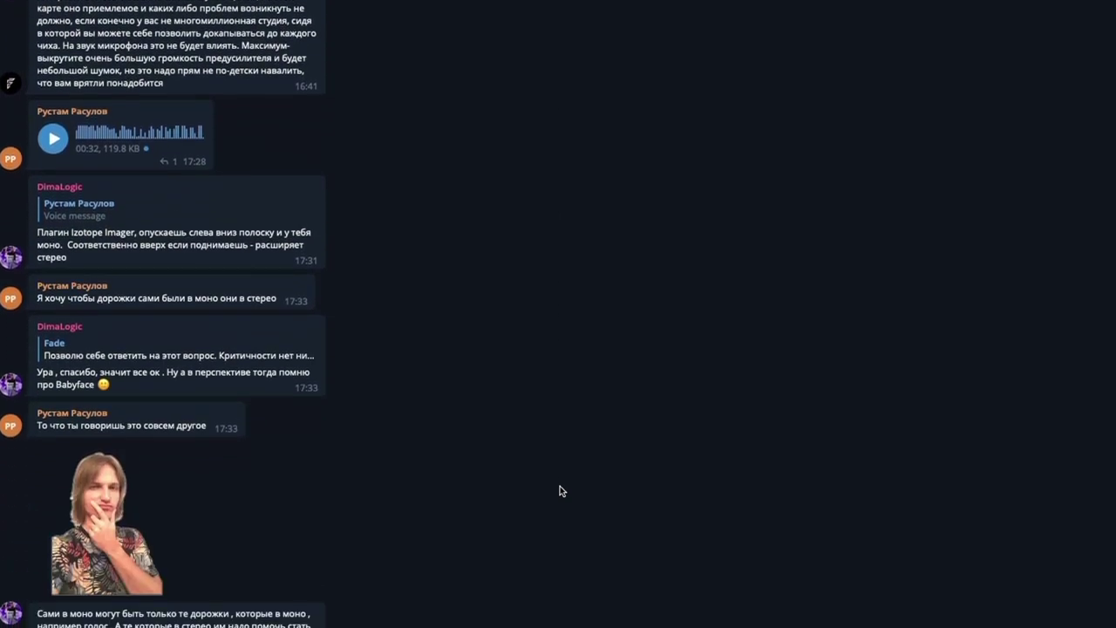
scroll(560, 491, down, 7)
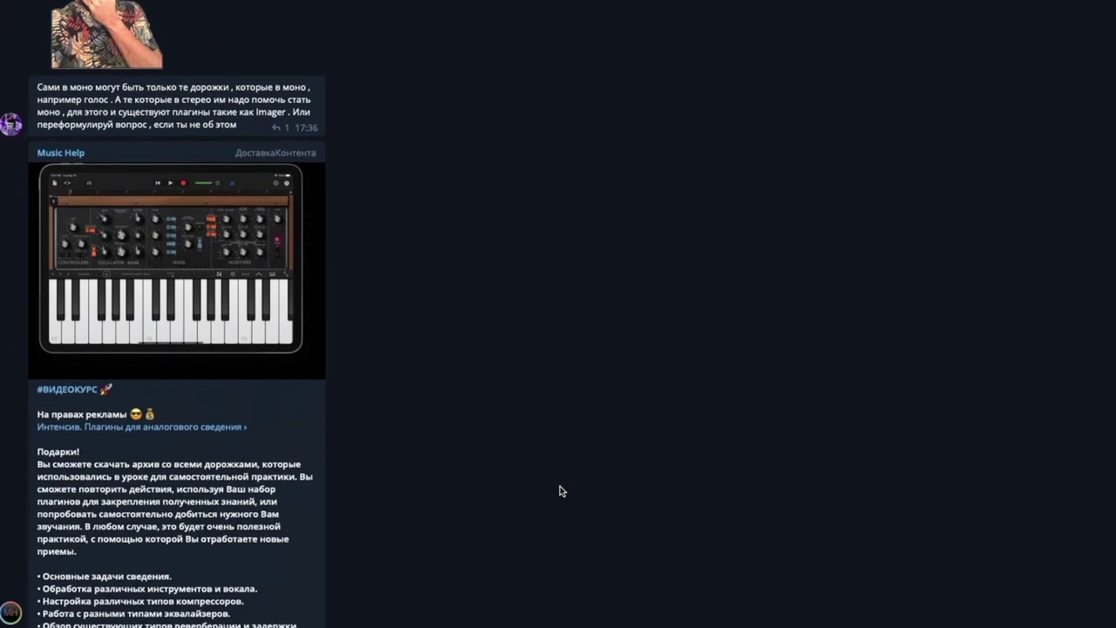
scroll(560, 491, down, 8)
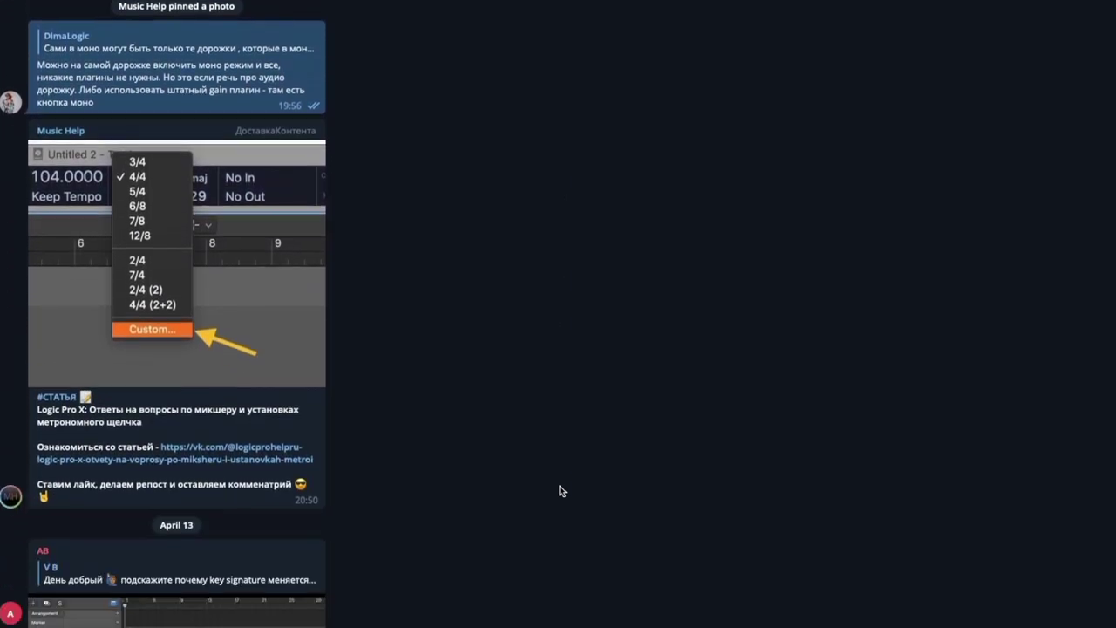
scroll(560, 491, down, 2)
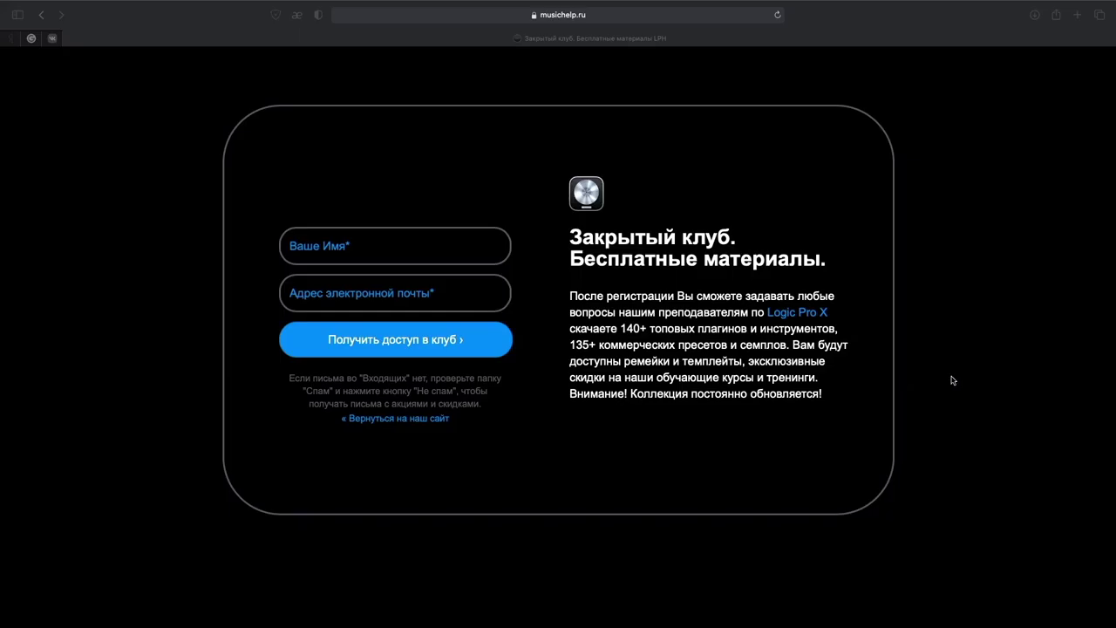
Raise the Stereo Out master fader from -12.0 to 0.0 dB.
click(1003, 327)
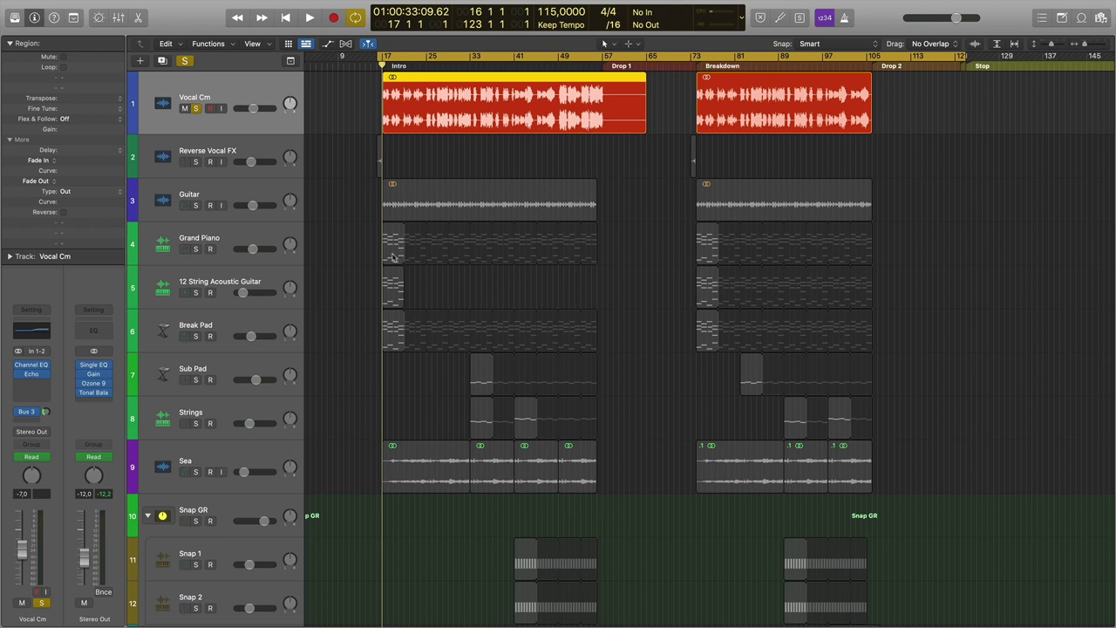
mouse_move(83, 368)
drag(84, 555, 84, 529)
drag(84, 531, 87, 510)
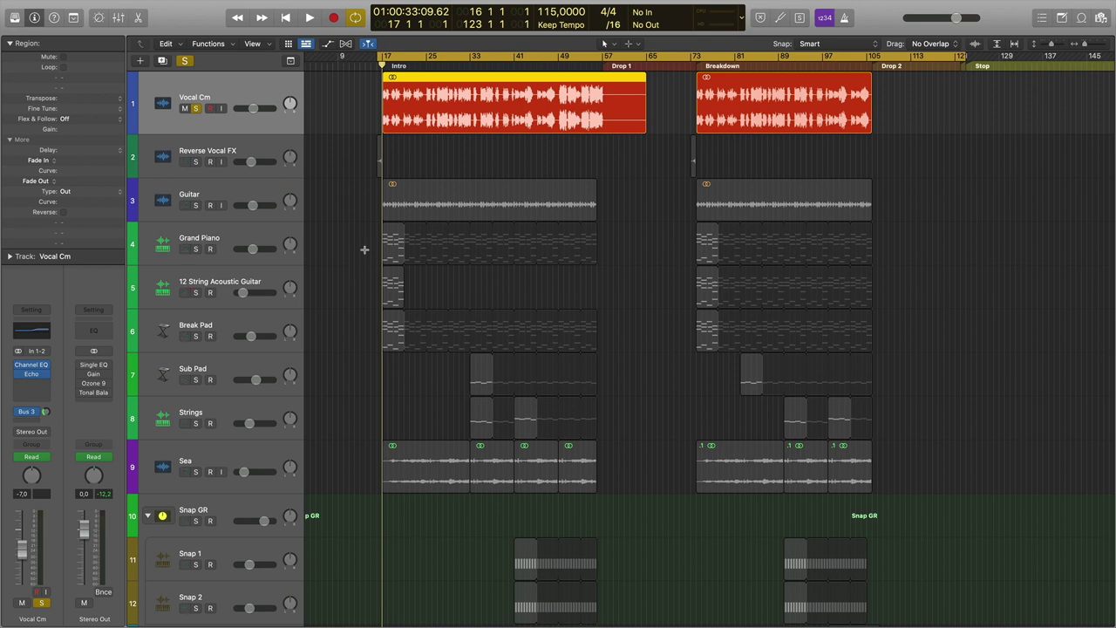
Start a bounce, browse to the Tropical House Remixpack folder as save location, then cancel.
key(super+b)
click(715, 321)
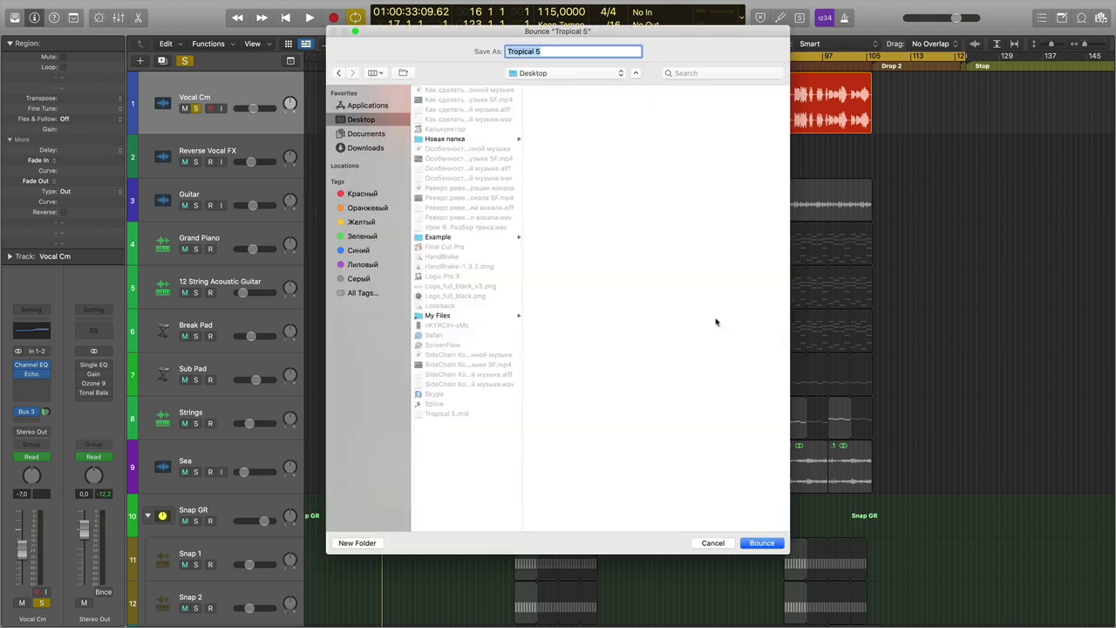
click(453, 237)
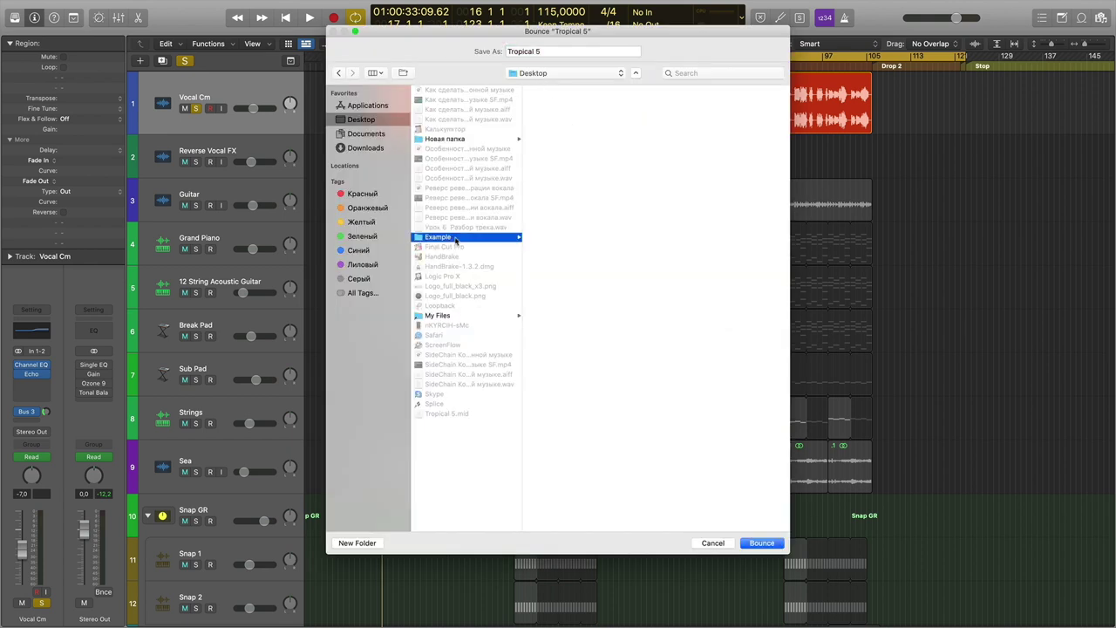
click(578, 91)
click(582, 51)
key(super+a)
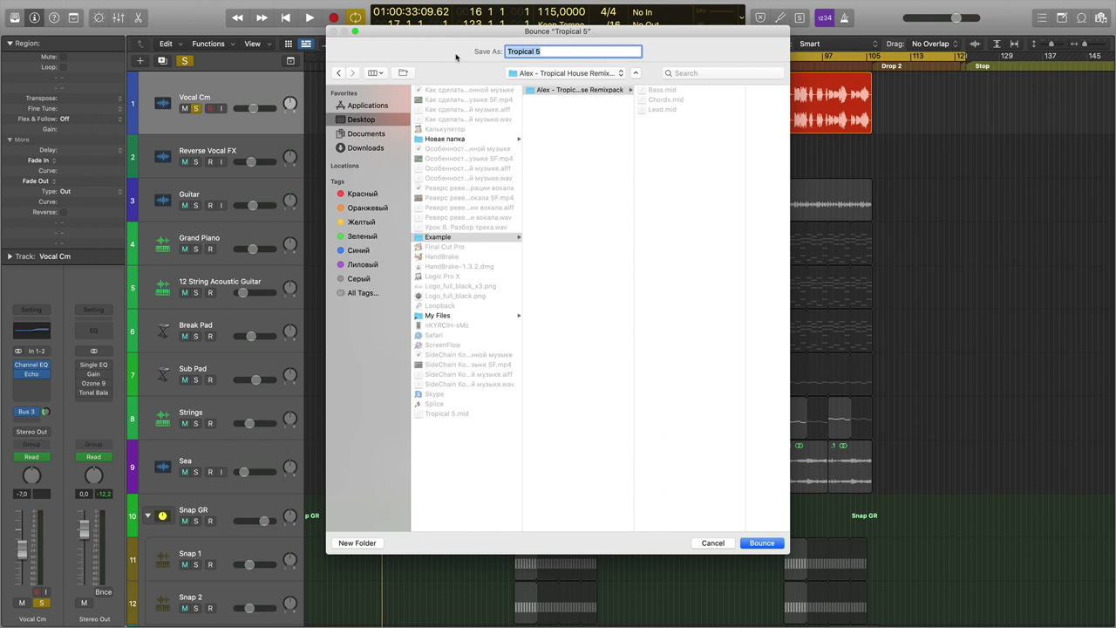
text(V)
click(713, 543)
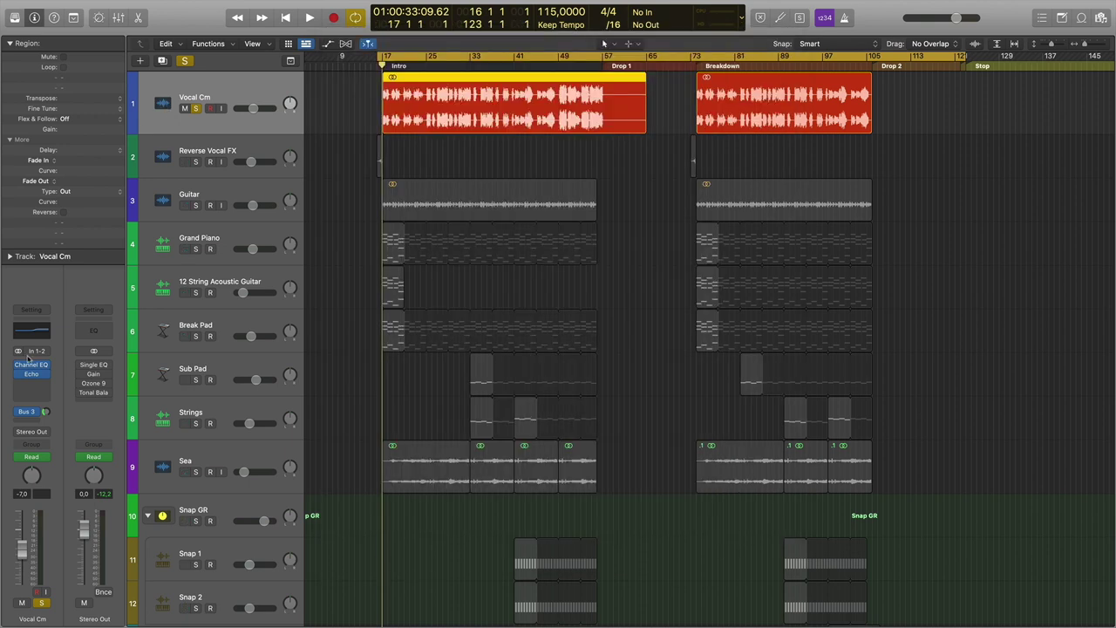
Bypass Vocal Cm's Bus 3 send, then reopen the bounce and cancel without saving.
click(19, 412)
key(super+b)
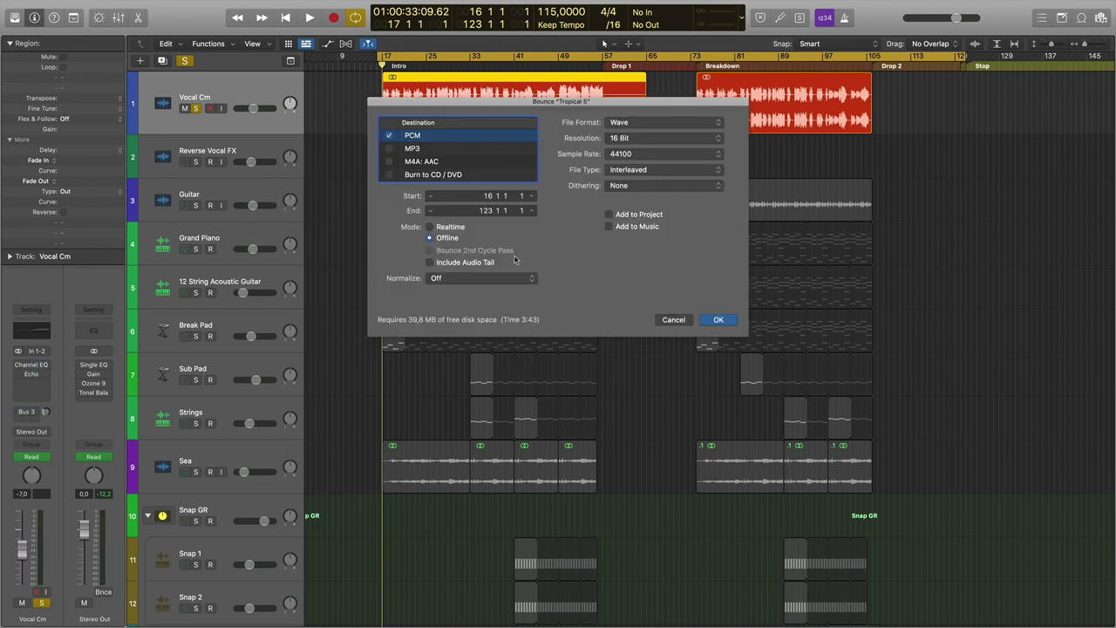
click(718, 320)
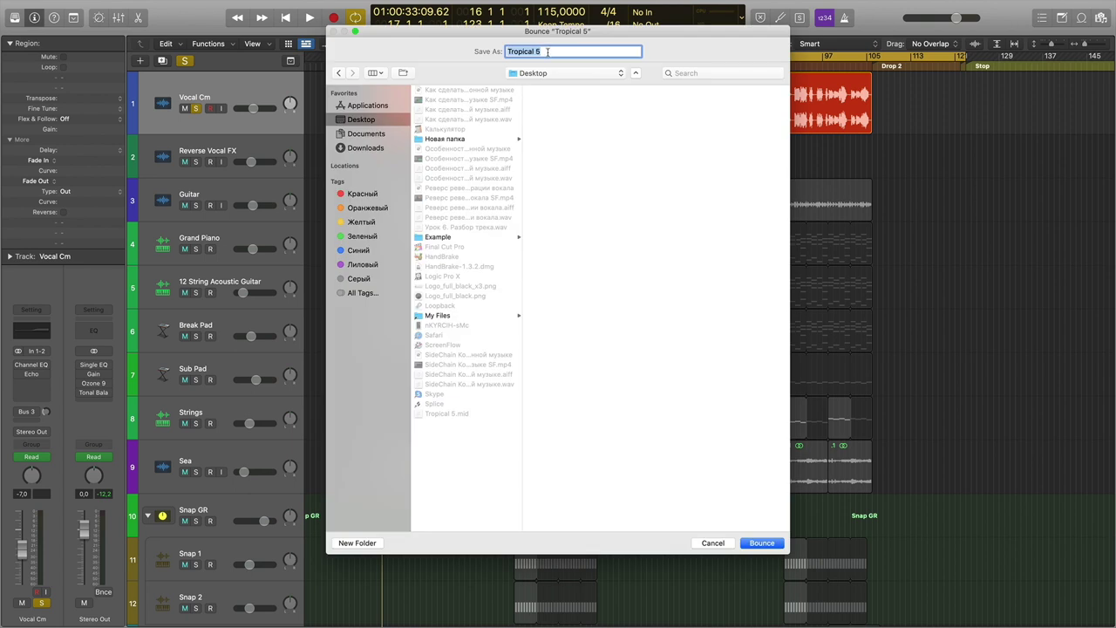
text(DRY)
click(711, 542)
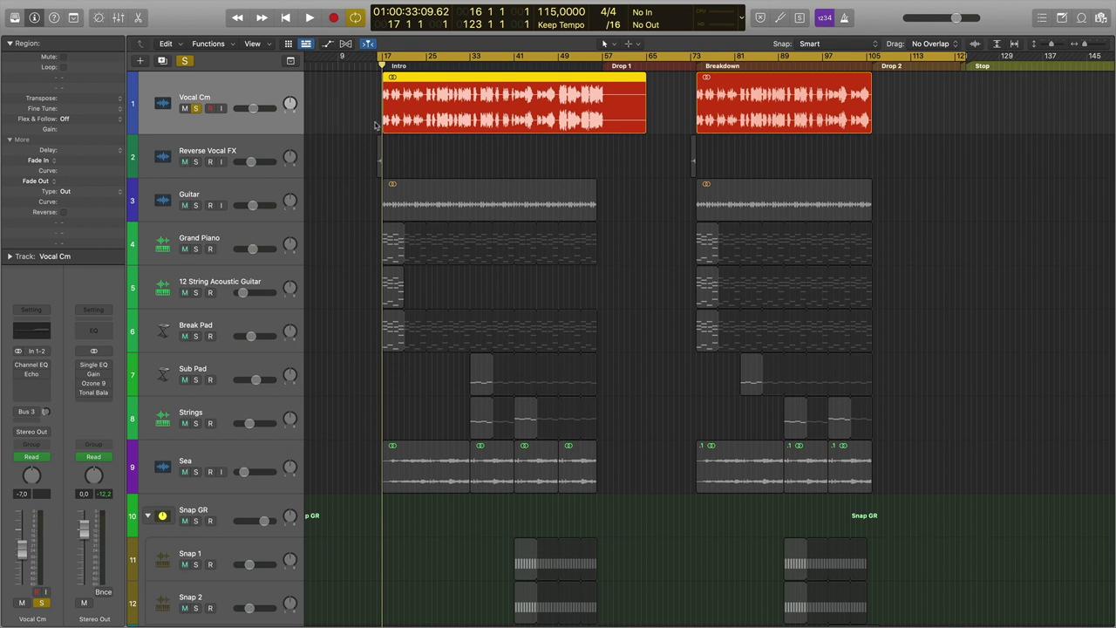
Audition from bar 17, then unsolo Vocal Cm and solo Guitar and 12 String Acoustic Guitar.
key(space)
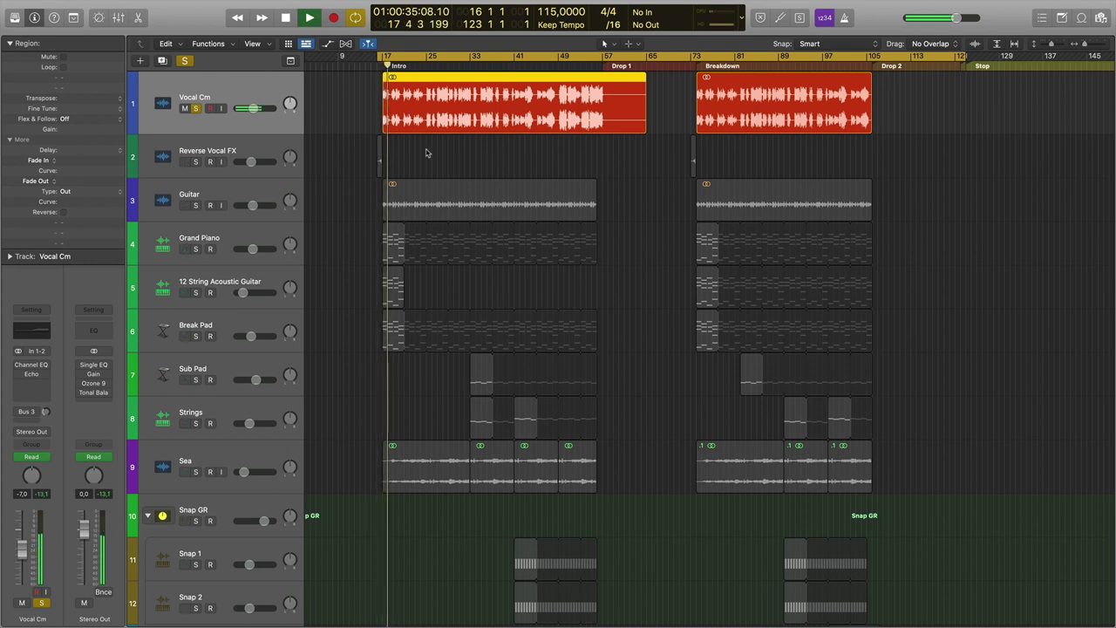
key(space)
key(Return)
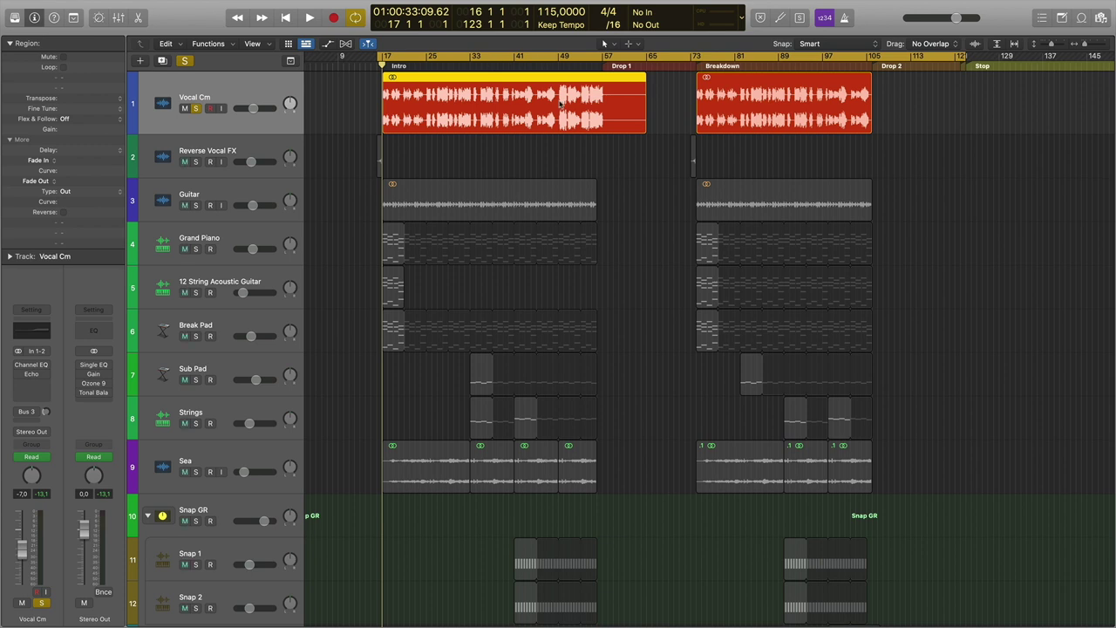
click(196, 108)
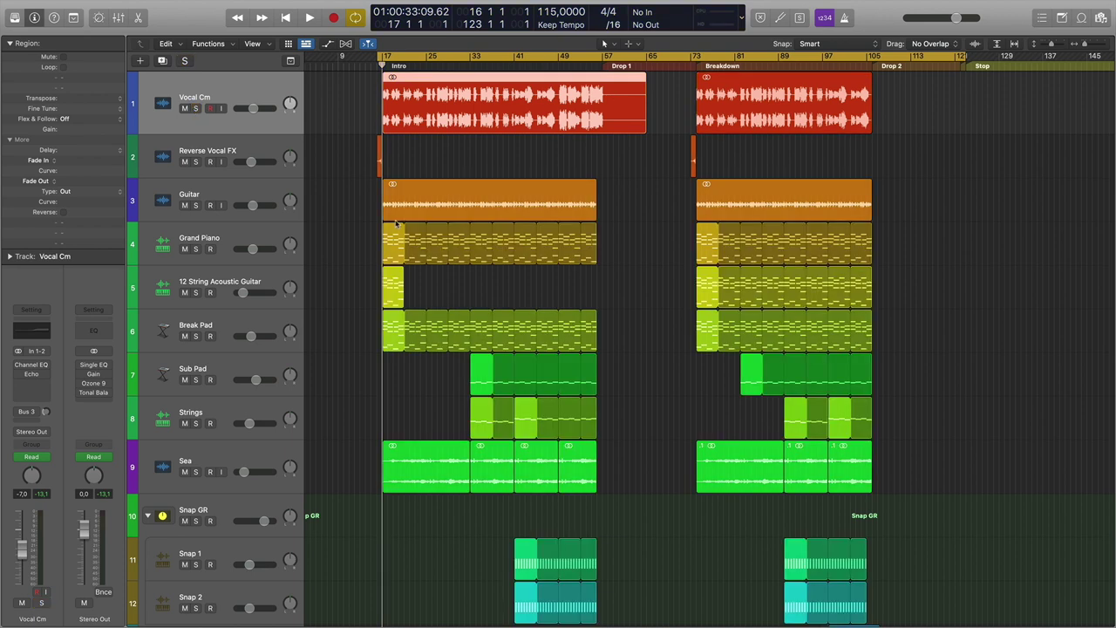
click(195, 205)
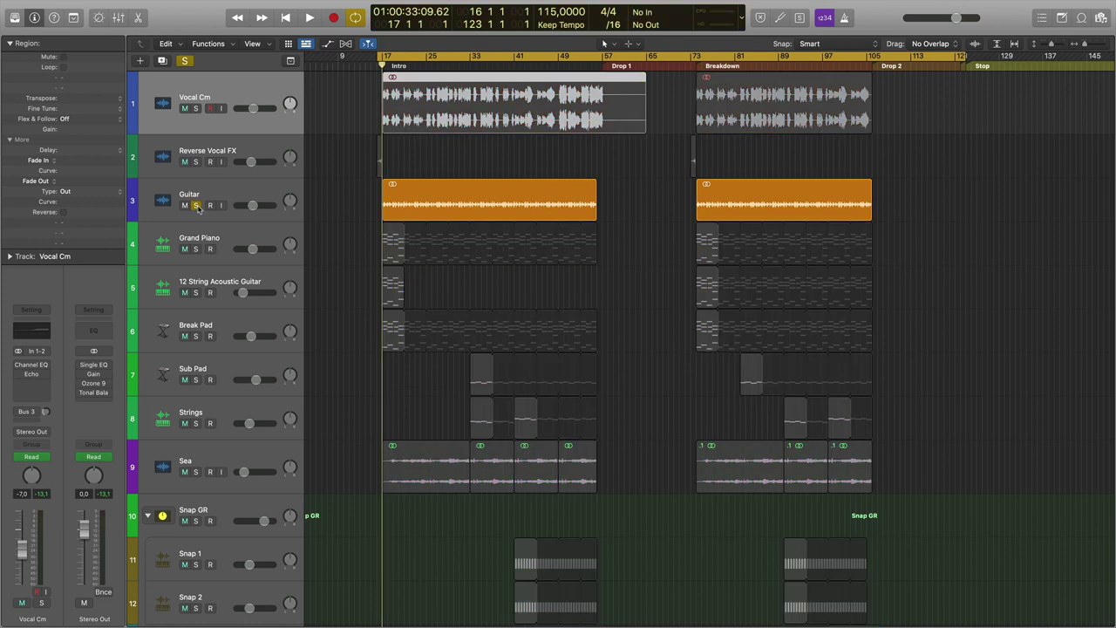
click(195, 292)
Loop the 12 String Acoustic Guitar region to bar 57, unsolo it and open Bounce for Guitar.
key(space)
drag(406, 281, 598, 280)
key(space)
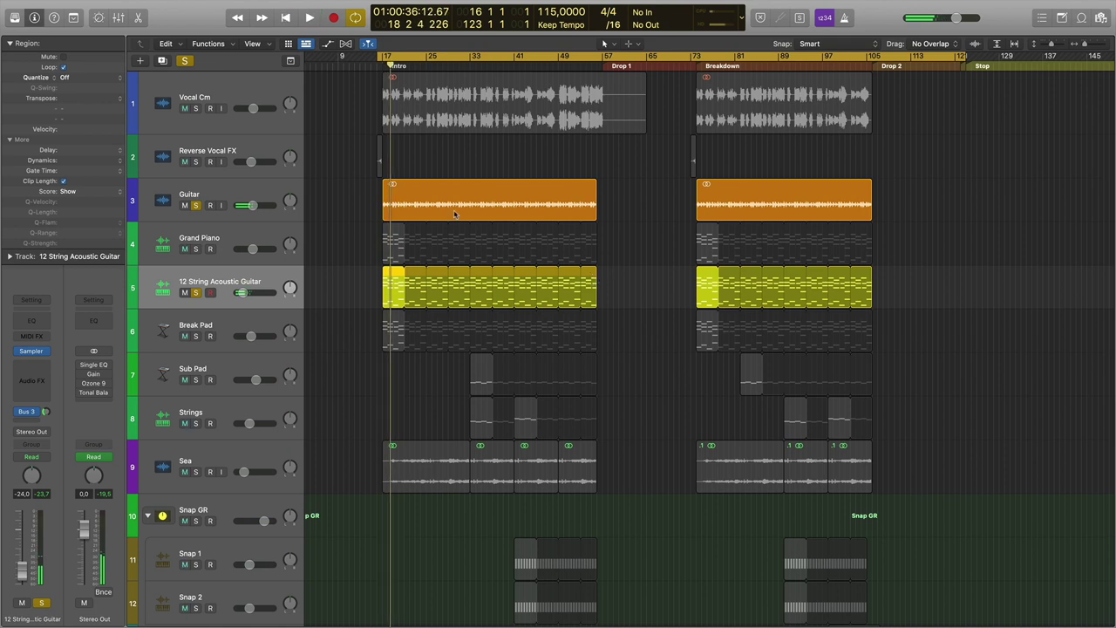
key(Return)
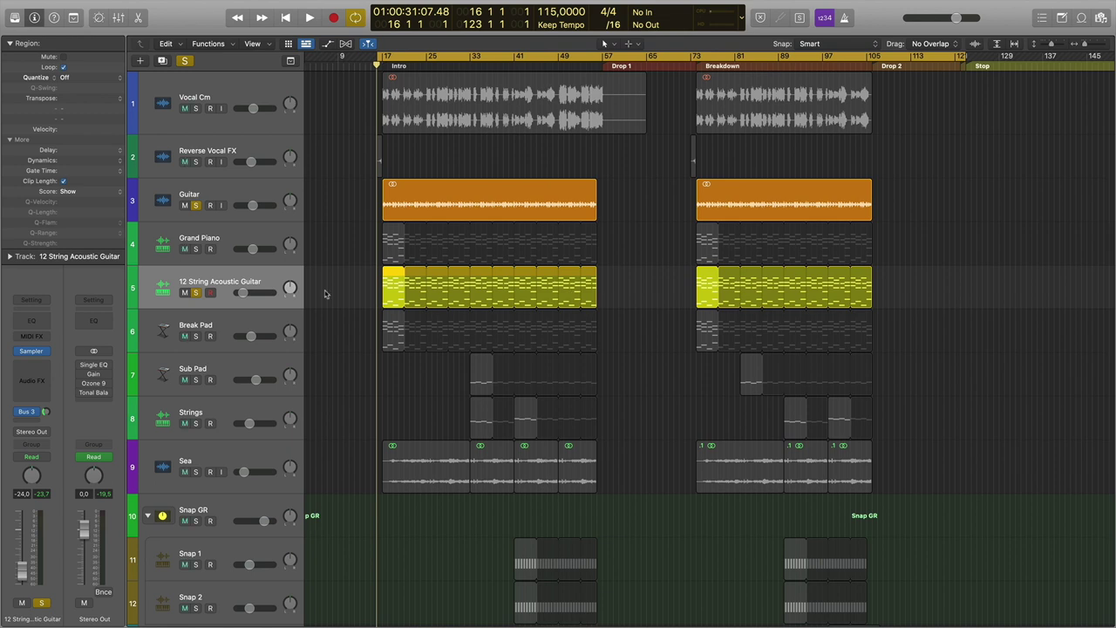
click(197, 293)
click(215, 192)
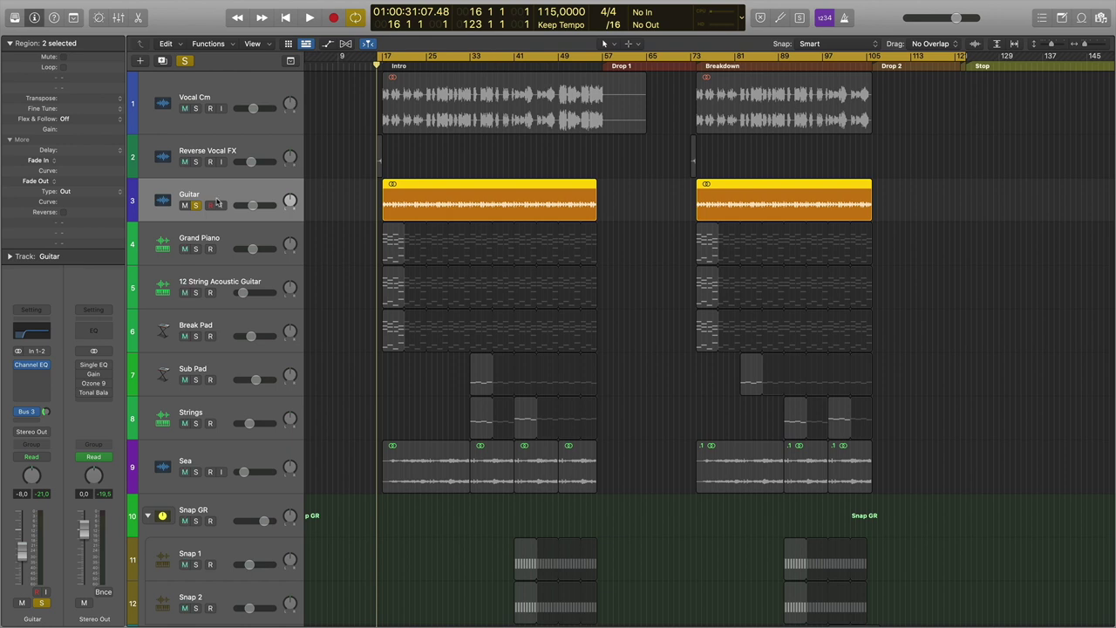
key(super+b)
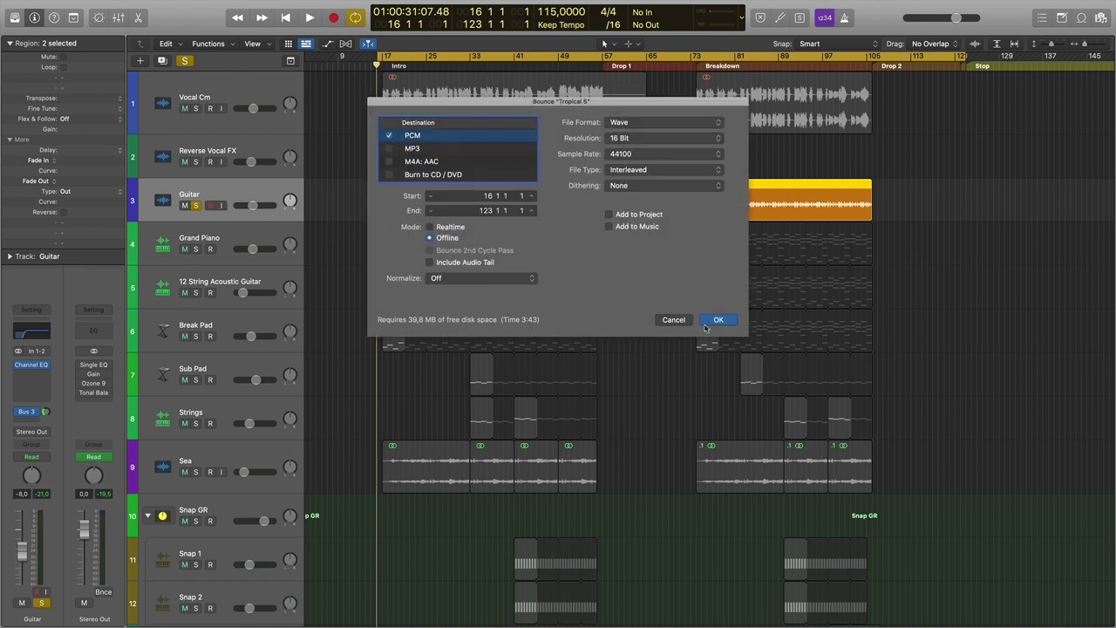
Cancel the bounce, then solo 12 String Acoustic Guitar and play from bar 17.
click(715, 320)
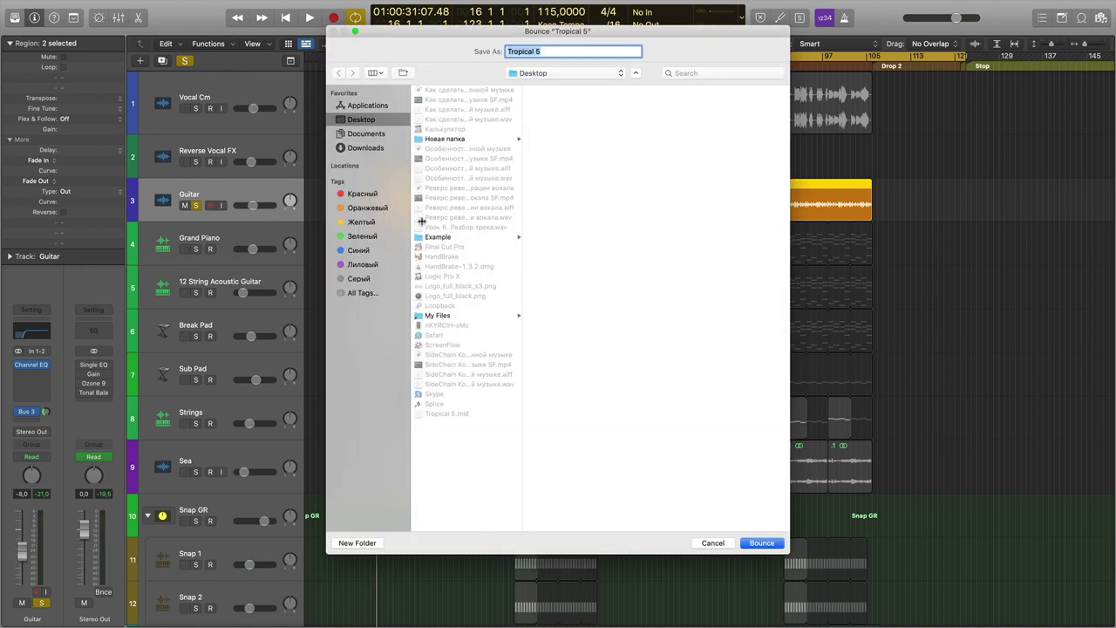
click(712, 542)
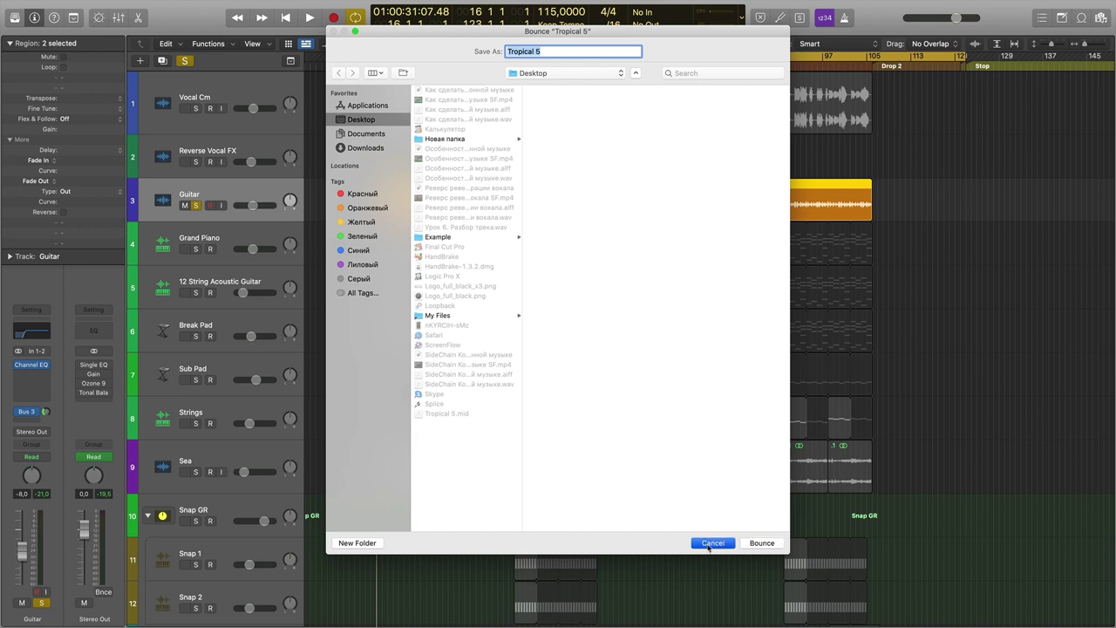
click(209, 290)
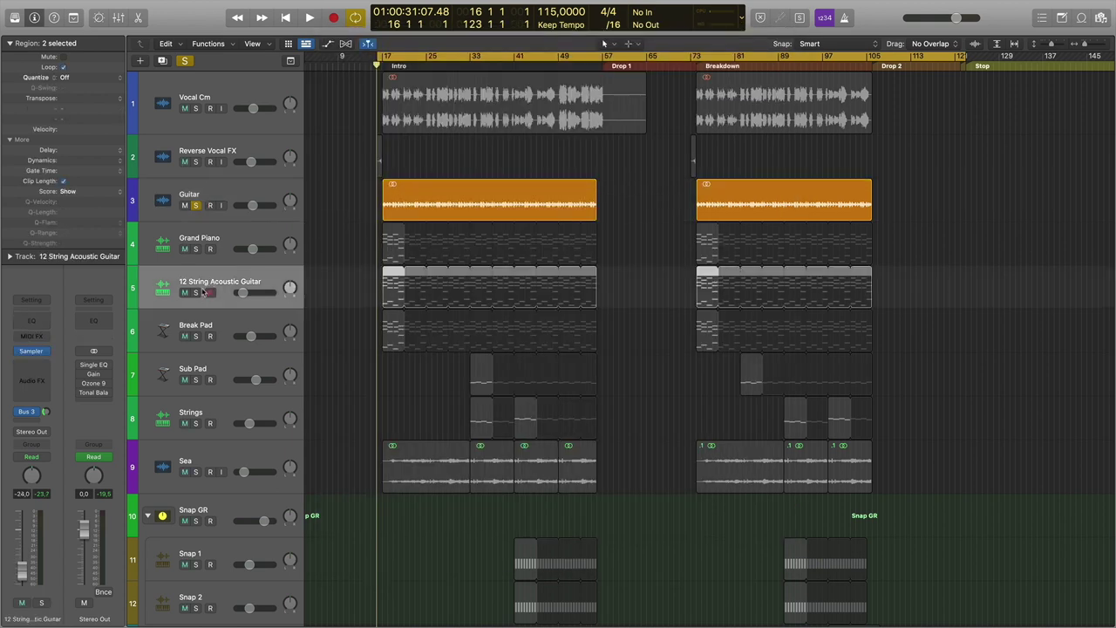
click(197, 293)
click(383, 63)
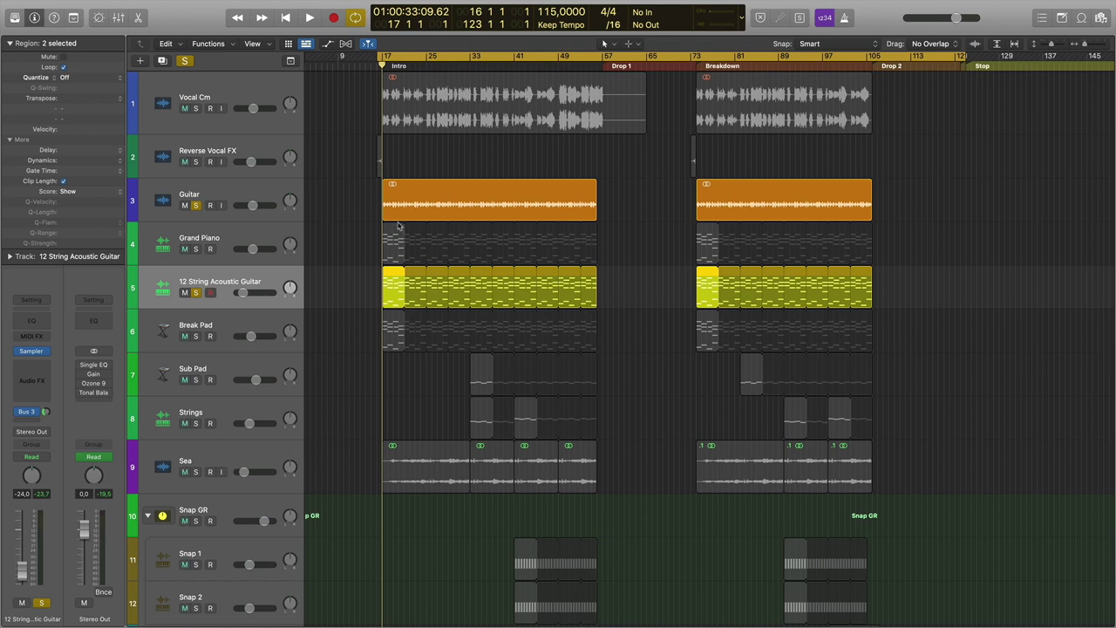
key(space)
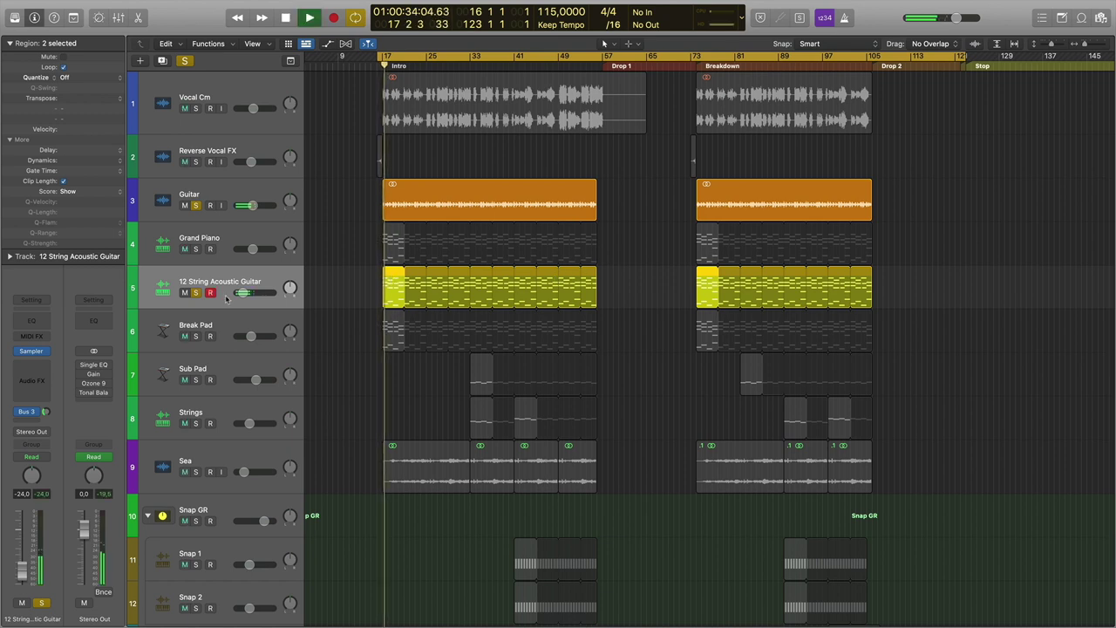
Stop playback and clear the Guitar and 12 String Acoustic Guitar solos so every track plays.
click(196, 292)
click(196, 293)
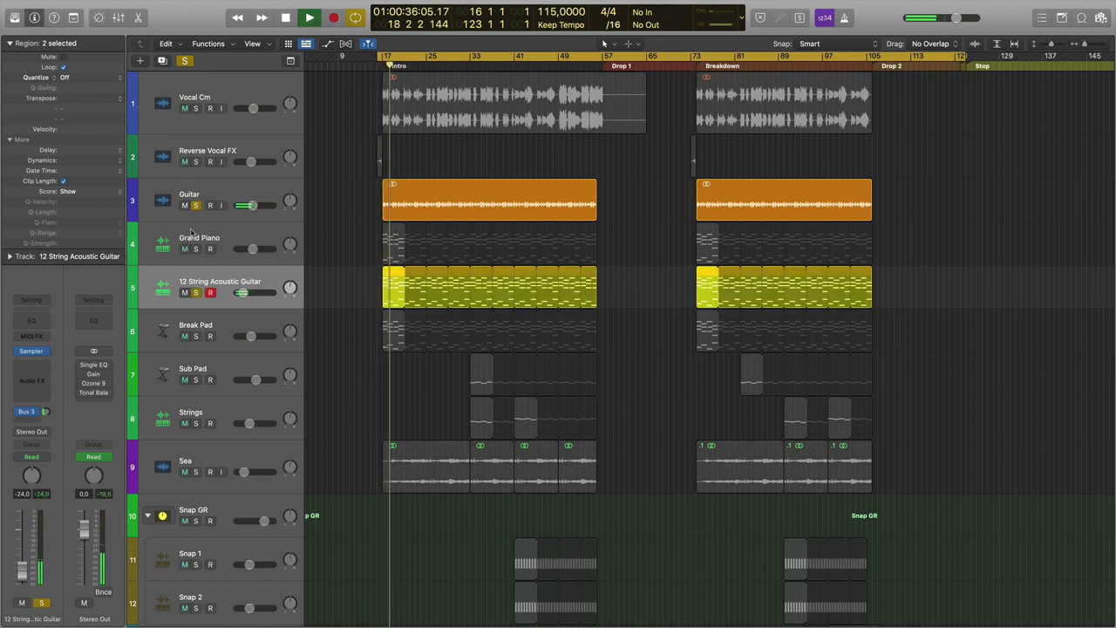
click(195, 206)
key(space)
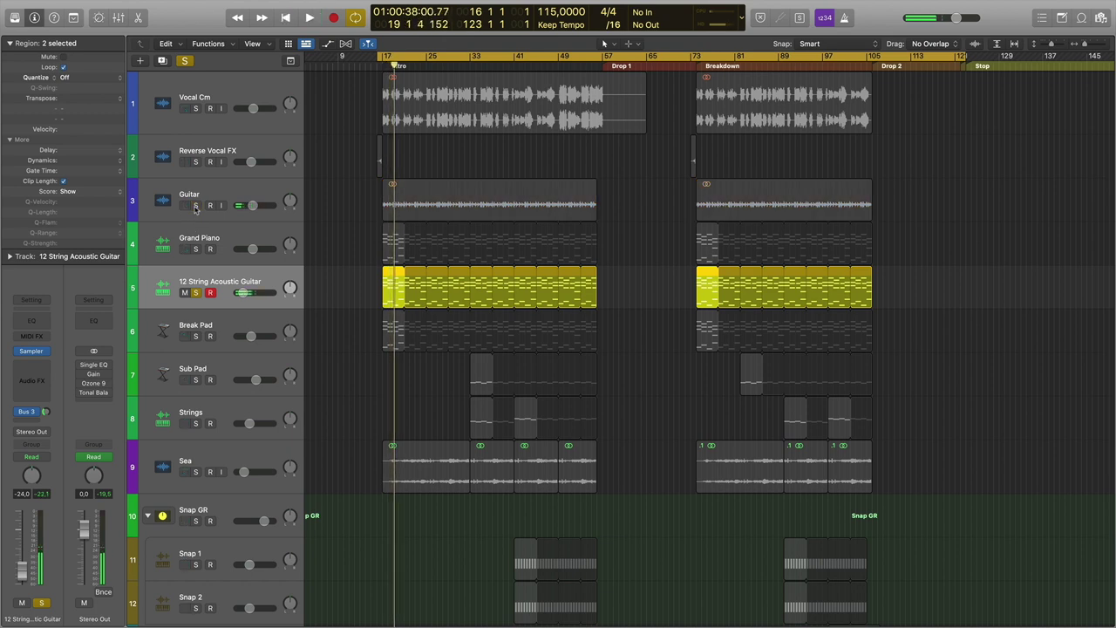
click(195, 206)
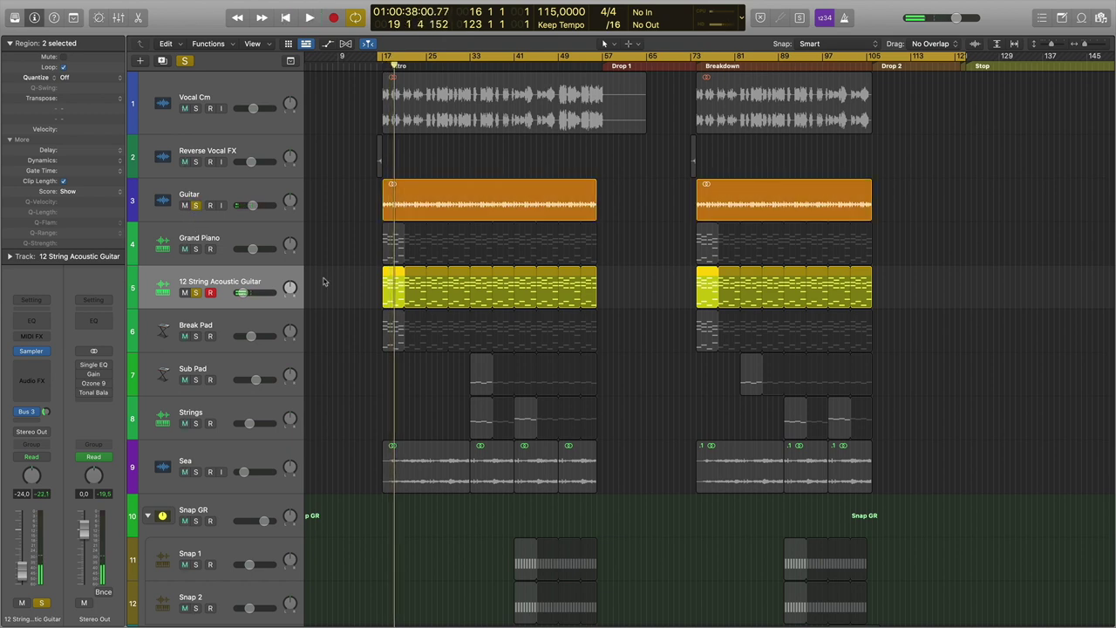
click(629, 292)
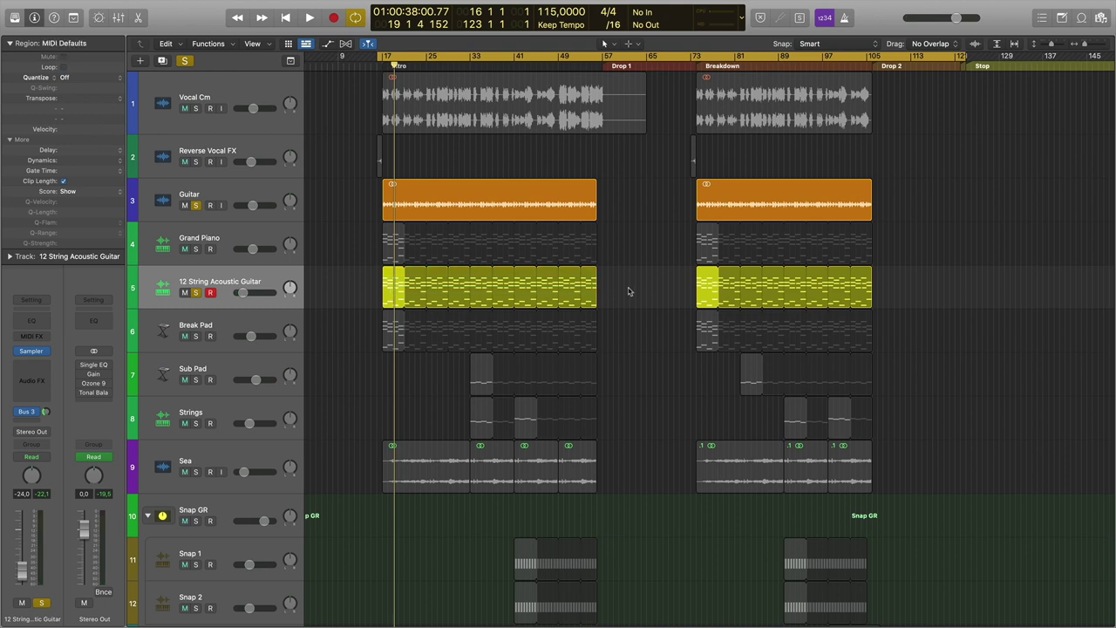
click(196, 293)
click(196, 206)
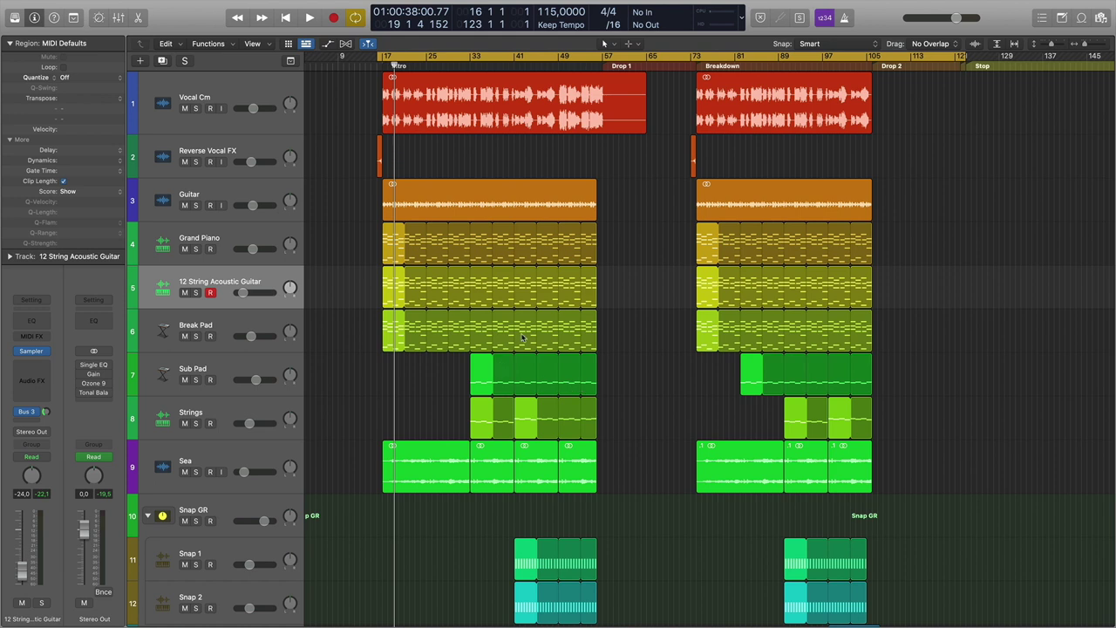
scroll(625, 378, down, 5)
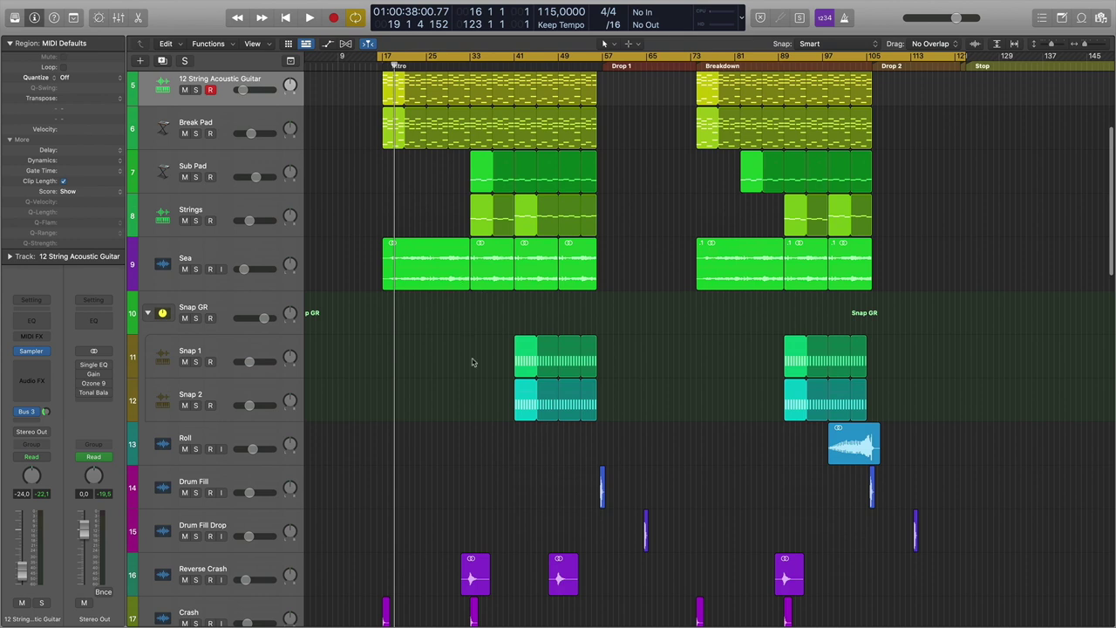
scroll(471, 362, down, 20)
scroll(475, 368, down, 10)
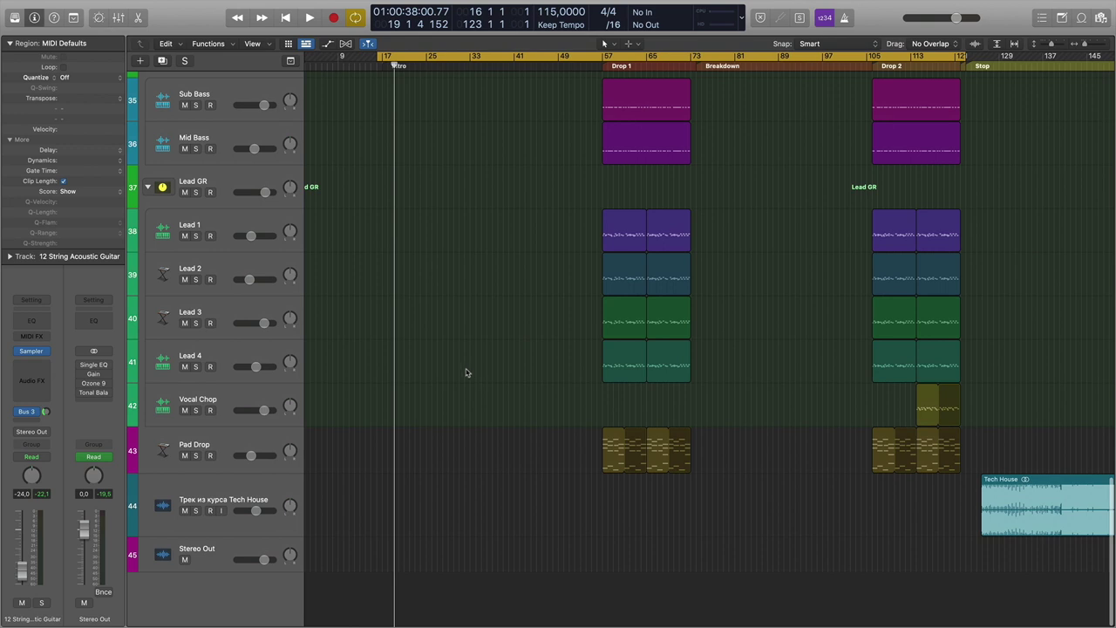
scroll(398, 369, up, 20)
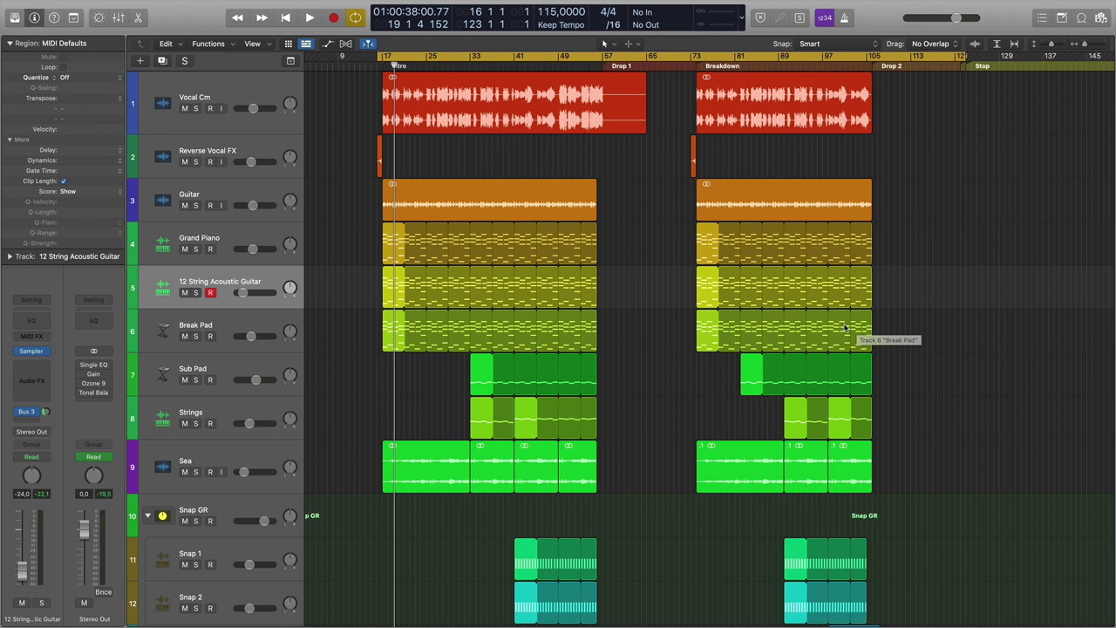
key(ctrl+Up)
Make the Example Finder window full screen and select the Tropical House Remixpack folder.
click(473, 299)
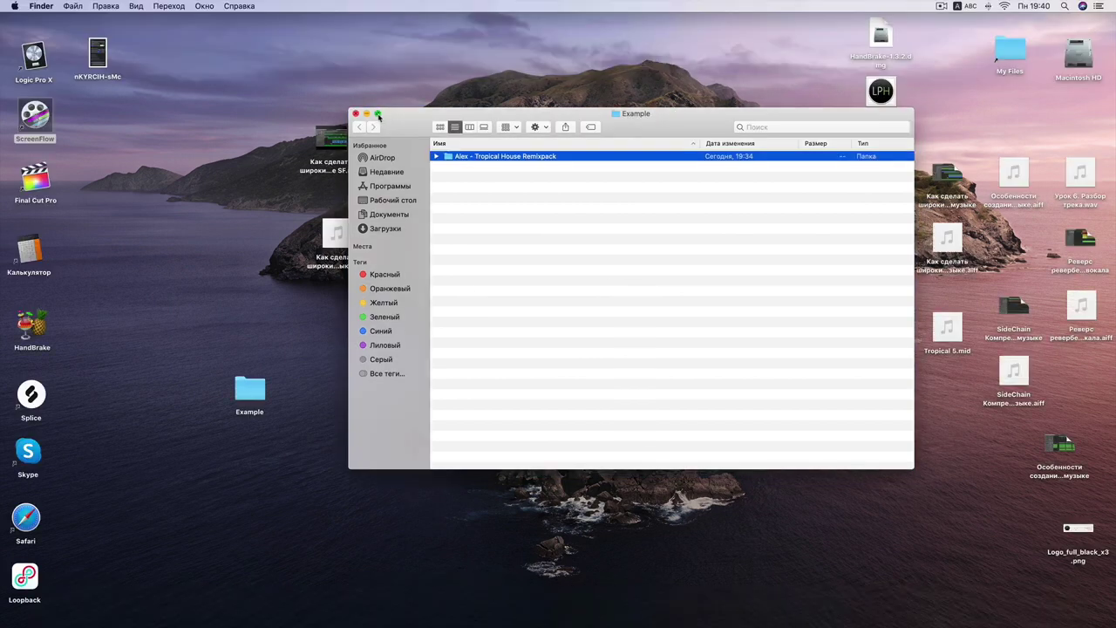
click(377, 114)
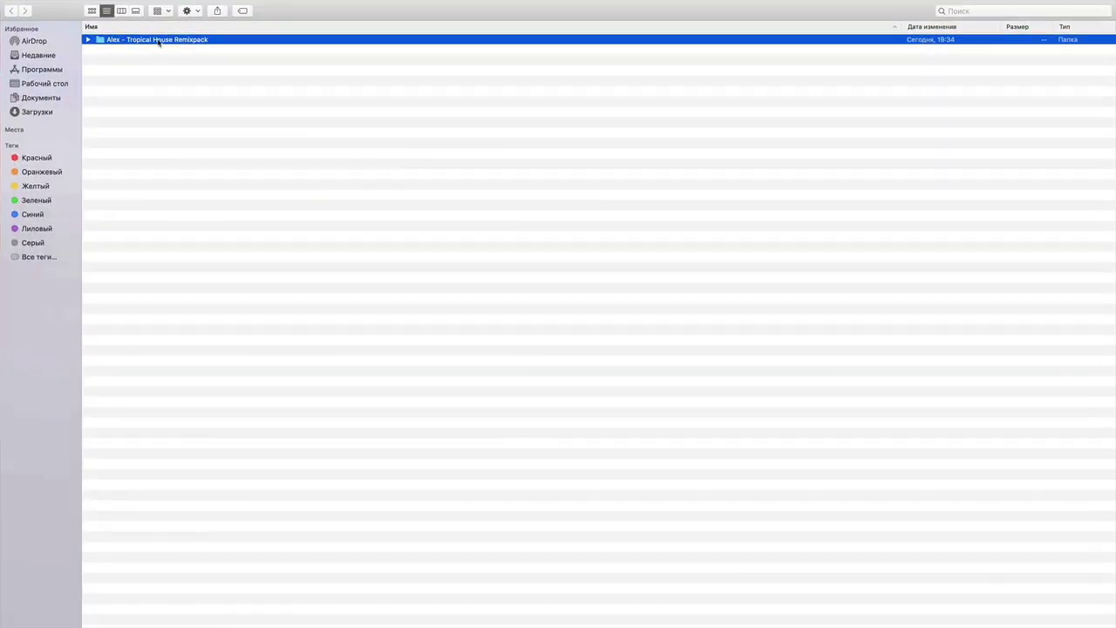
double_click(158, 42)
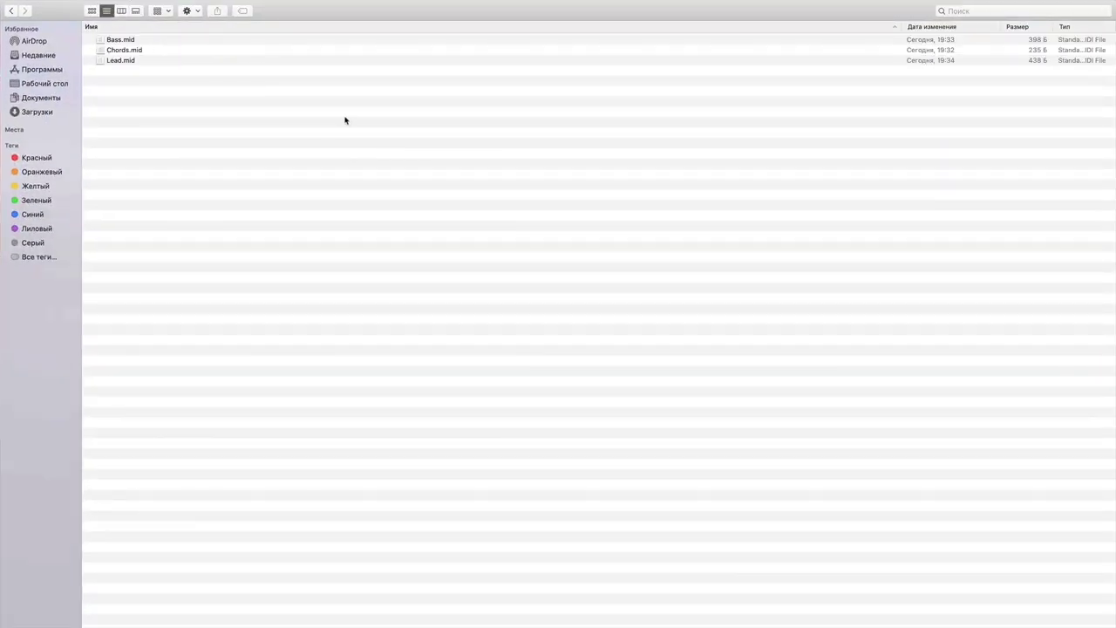
click(13, 13)
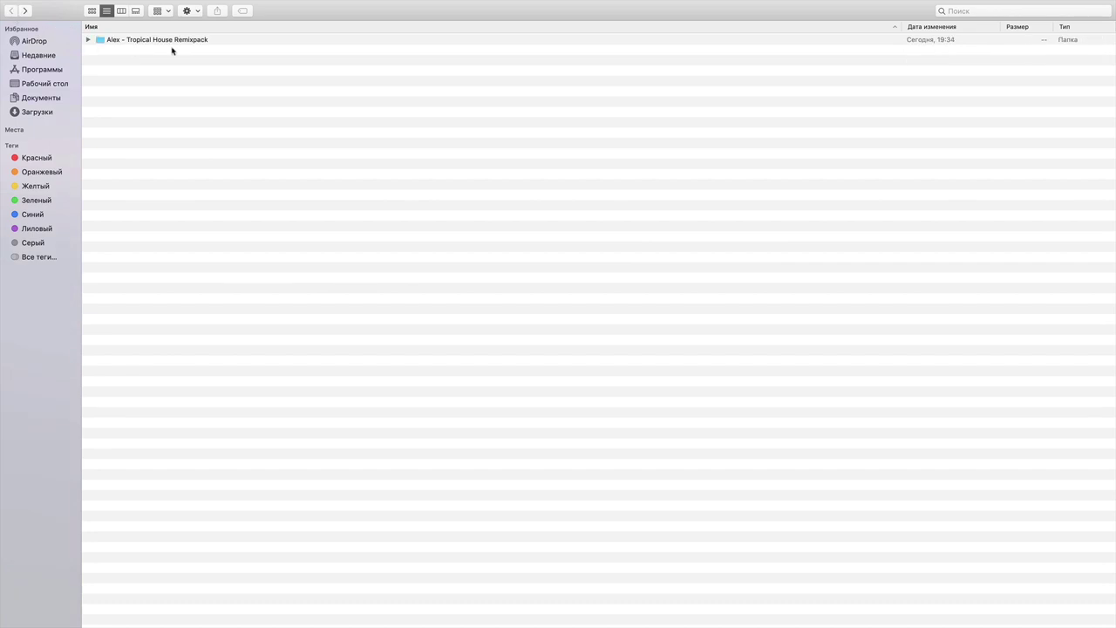
click(205, 41)
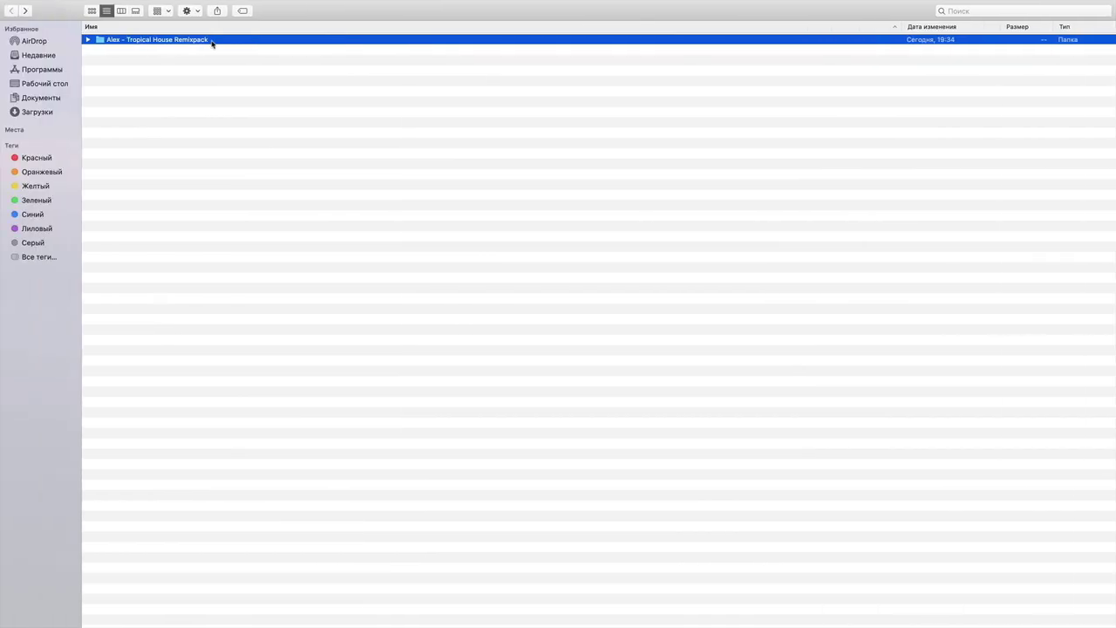
Rename the folder by appending '(115 BPM, Cm)' to its name.
key(Return)
text((115 BP)
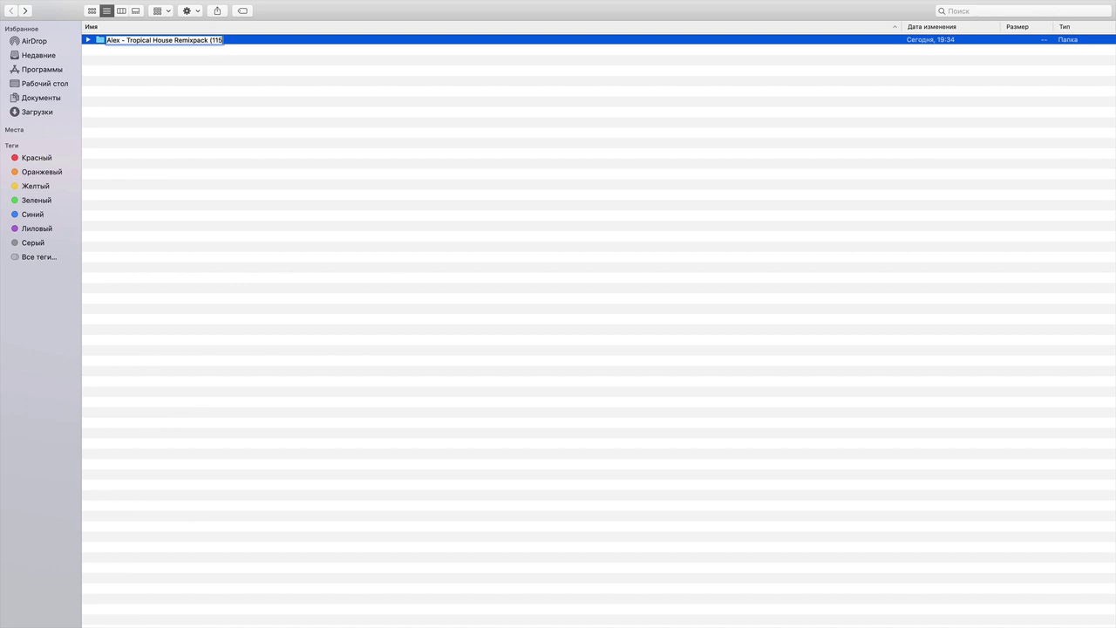
text(M,)
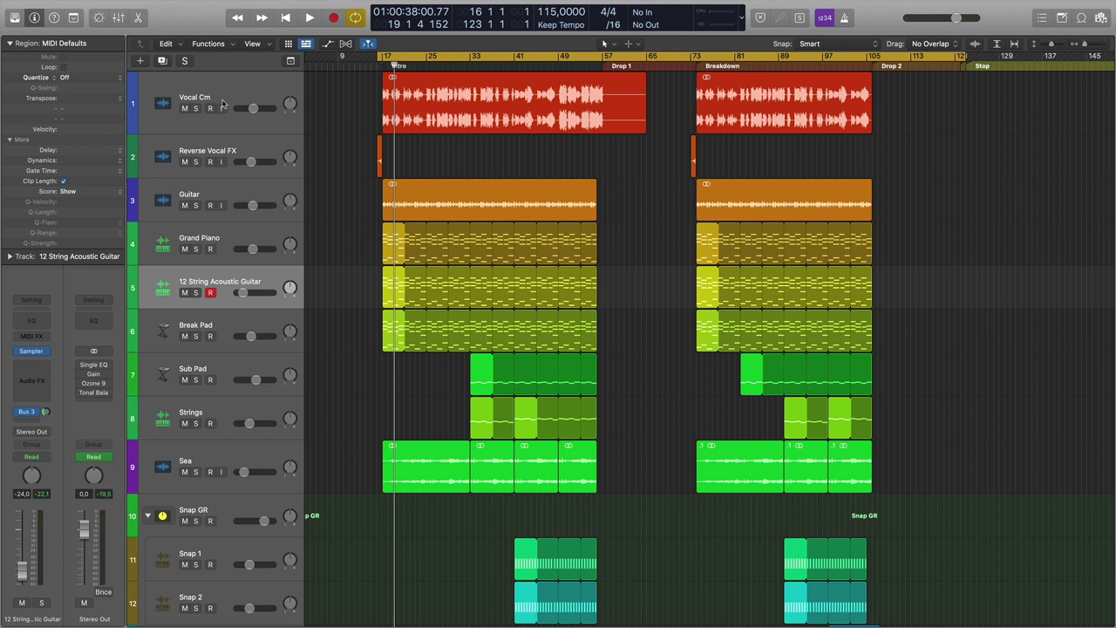
key(ctrl+Left)
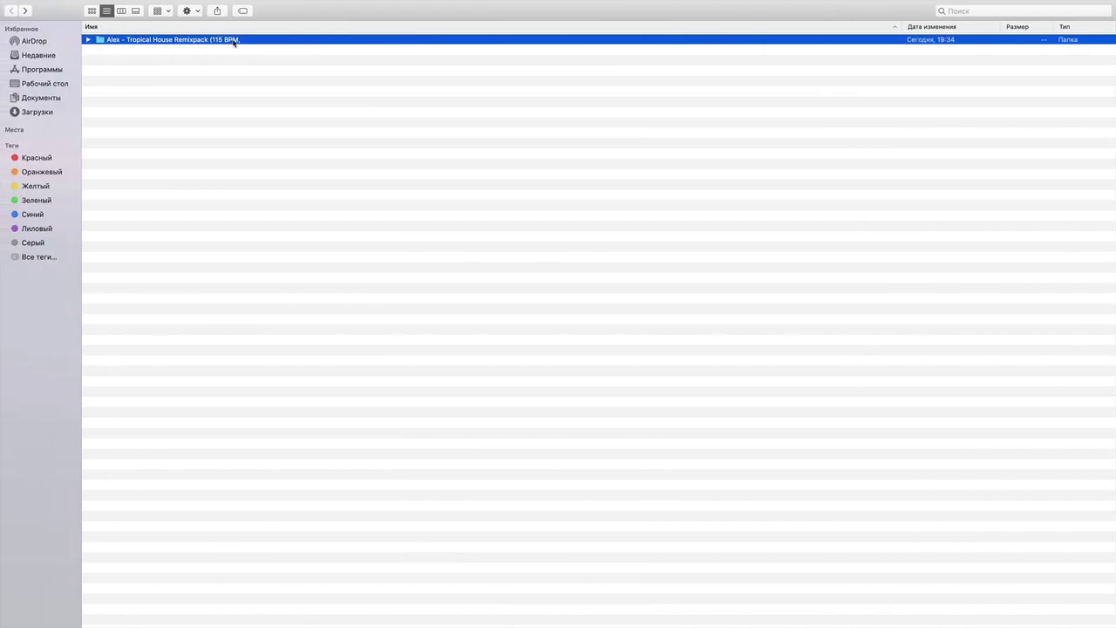
click(235, 41)
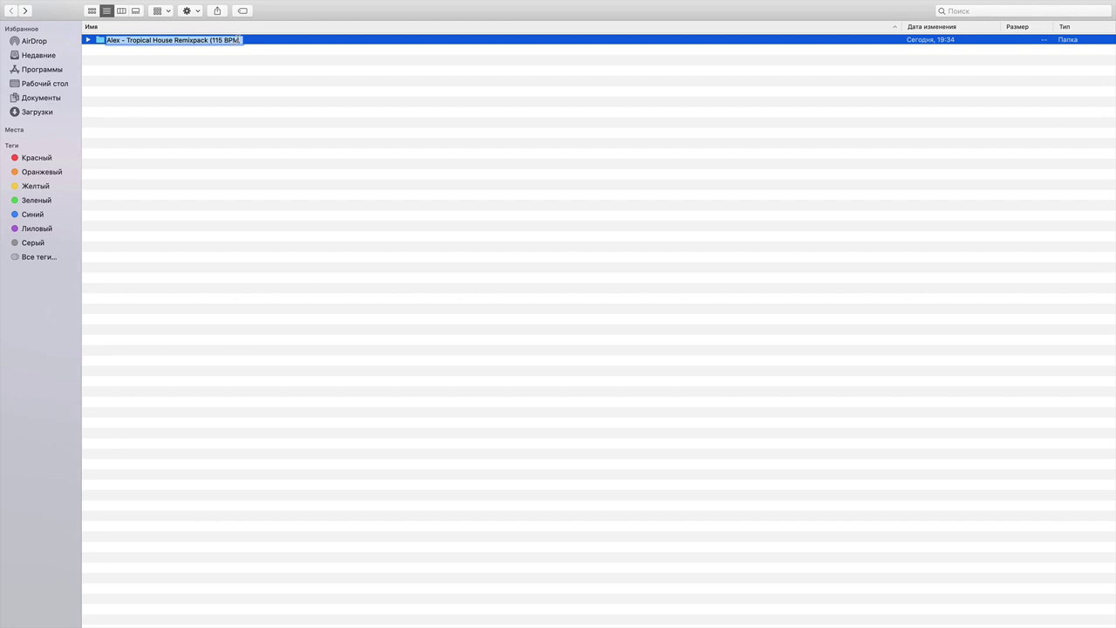
click(240, 41)
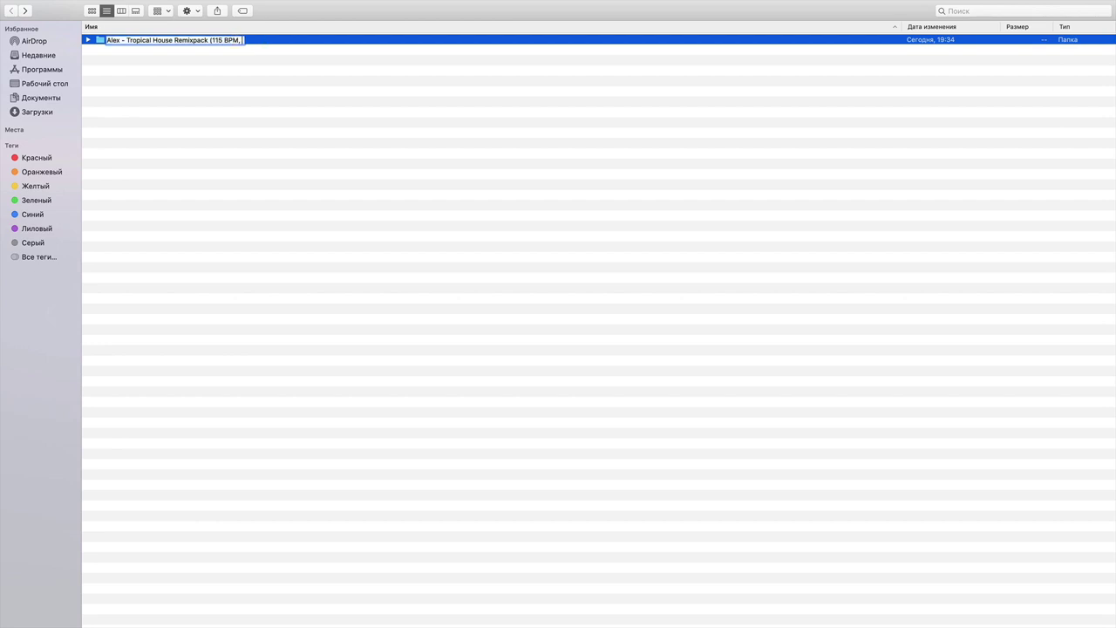
text(Cm))
key(Return)
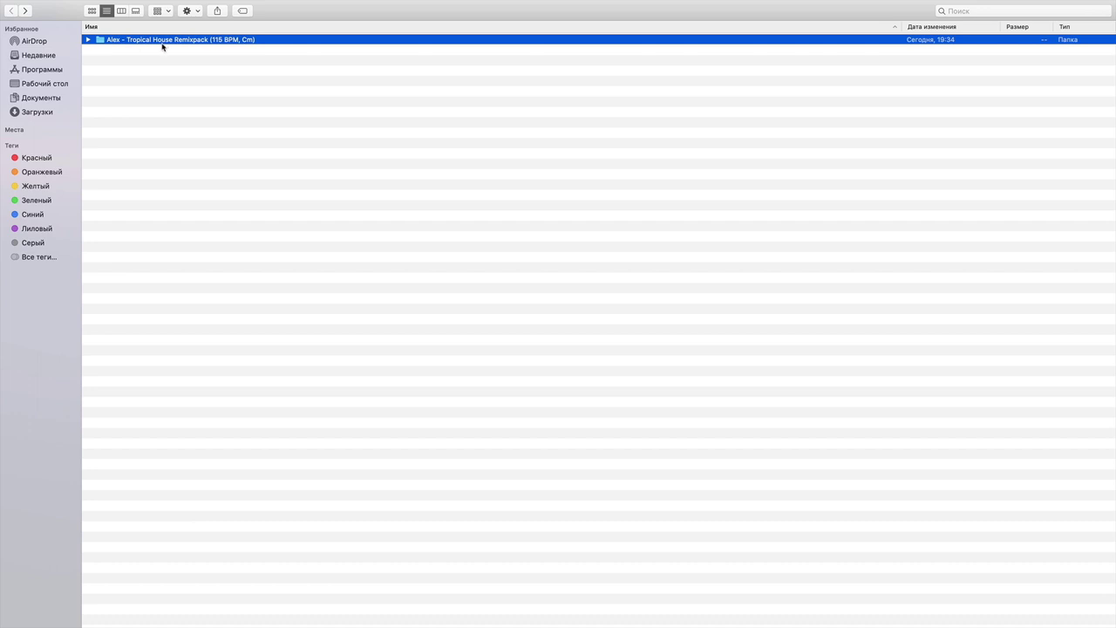
Create a Midi subfolder and move Bass.mid, Chords.mid and Lead.mid into it.
double_click(217, 42)
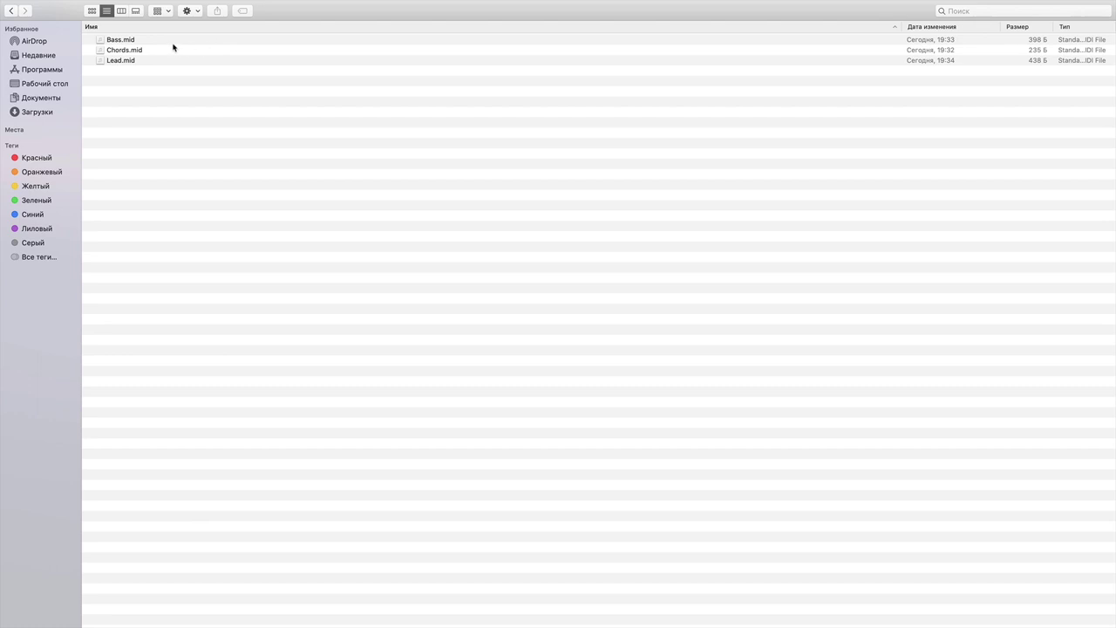
right_click(126, 90)
click(153, 94)
text(Midi)
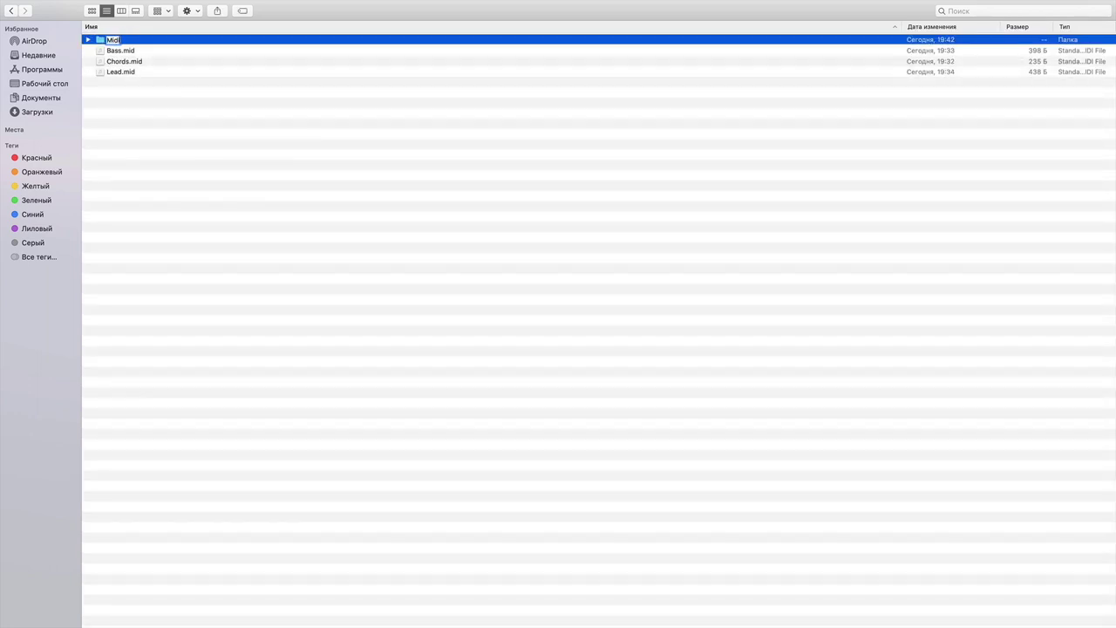
key(Return)
click(120, 60)
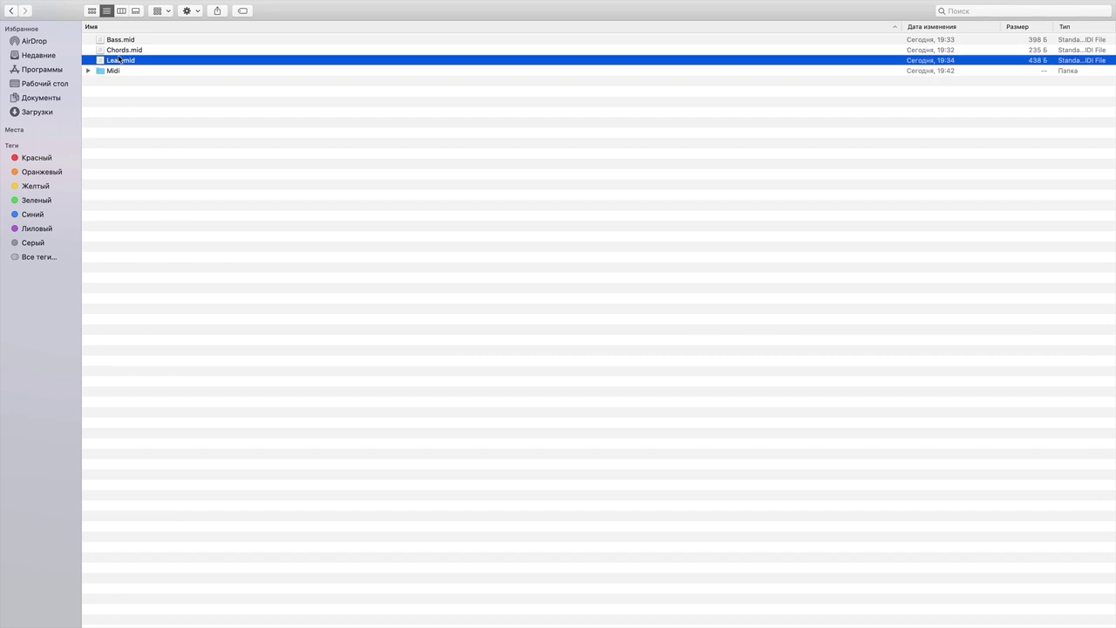
shift+click(126, 40)
drag(124, 43, 117, 77)
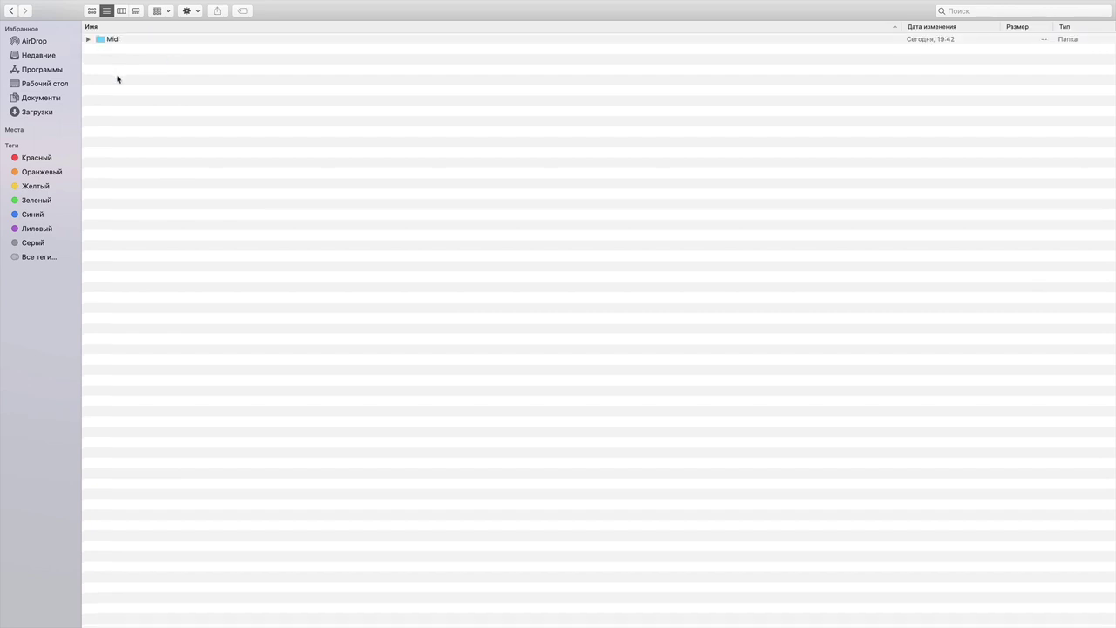
Add an Audio subfolder beside Midi, then go back to the parent folder.
right_click(117, 76)
click(136, 80)
text(Audio)
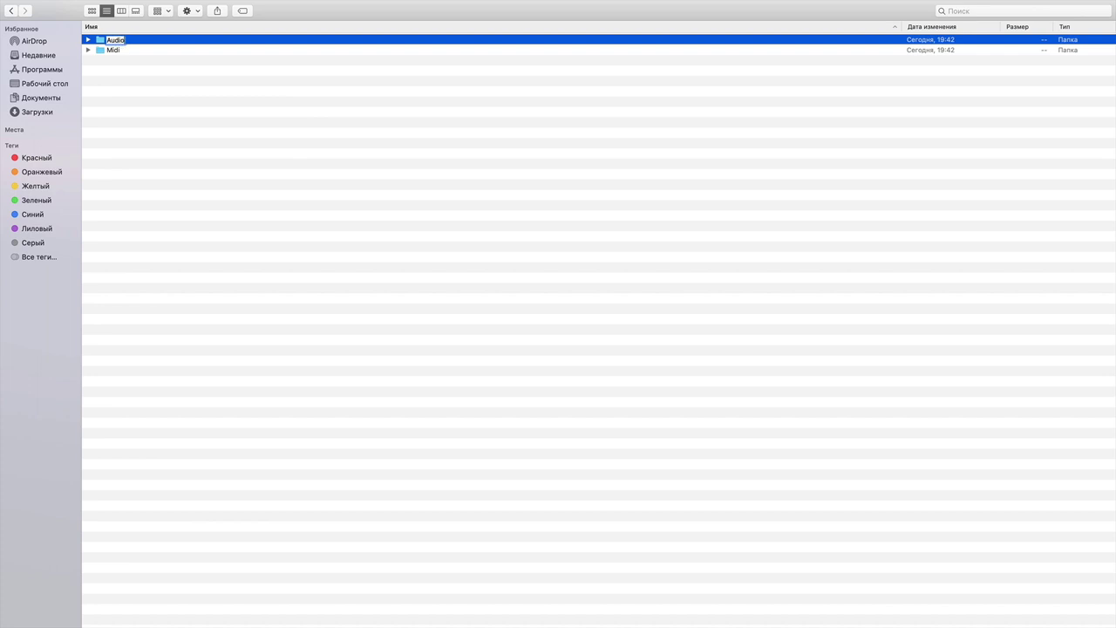
key(Return)
click(10, 11)
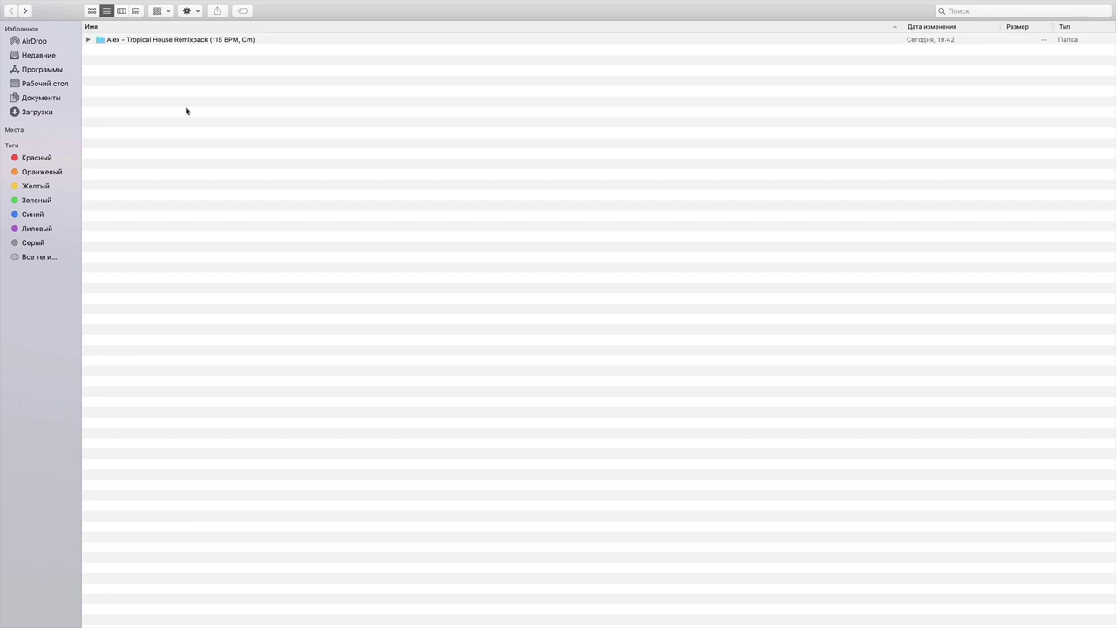
Compress the folder into 'Tropical House Remixpack (115 BPM, Cm).zip', keep that name, and return to Logic.
right_click(175, 41)
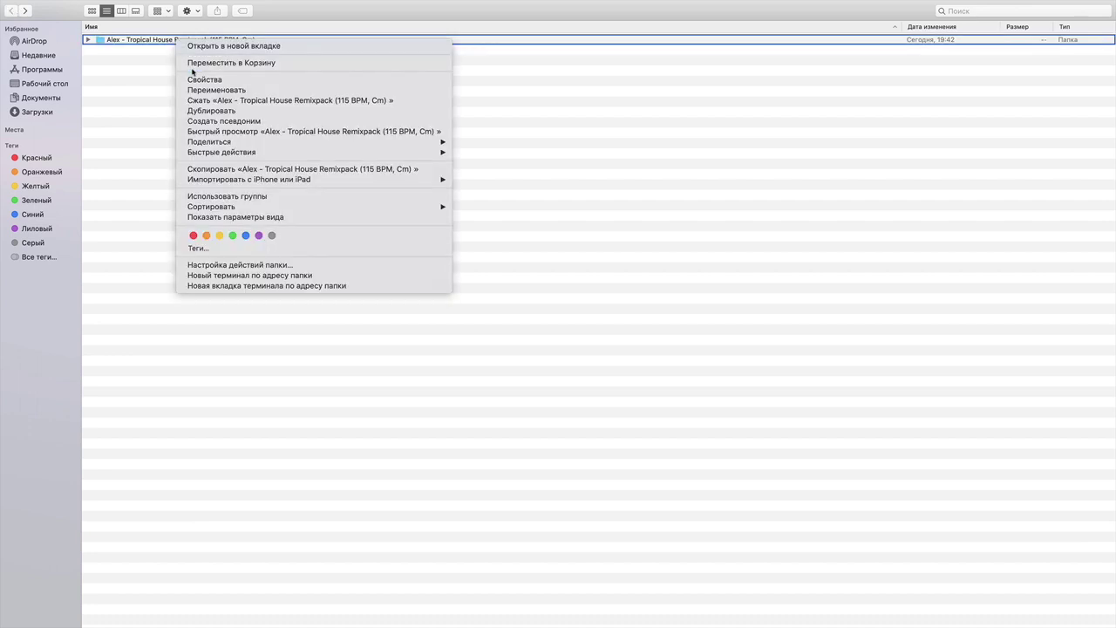
click(213, 102)
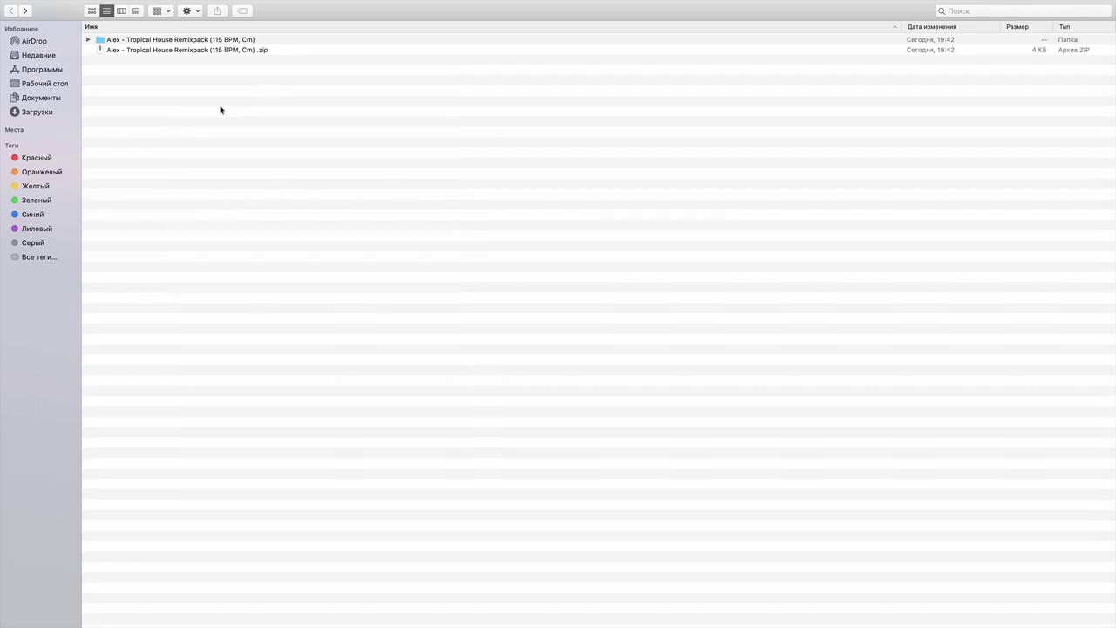
click(264, 50)
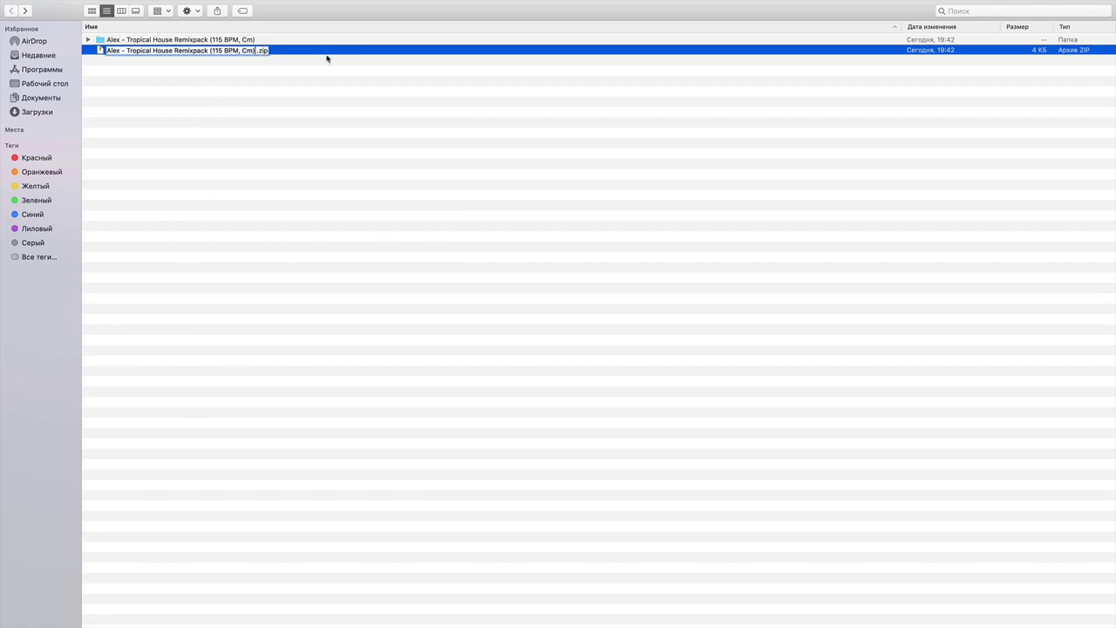
key(Return)
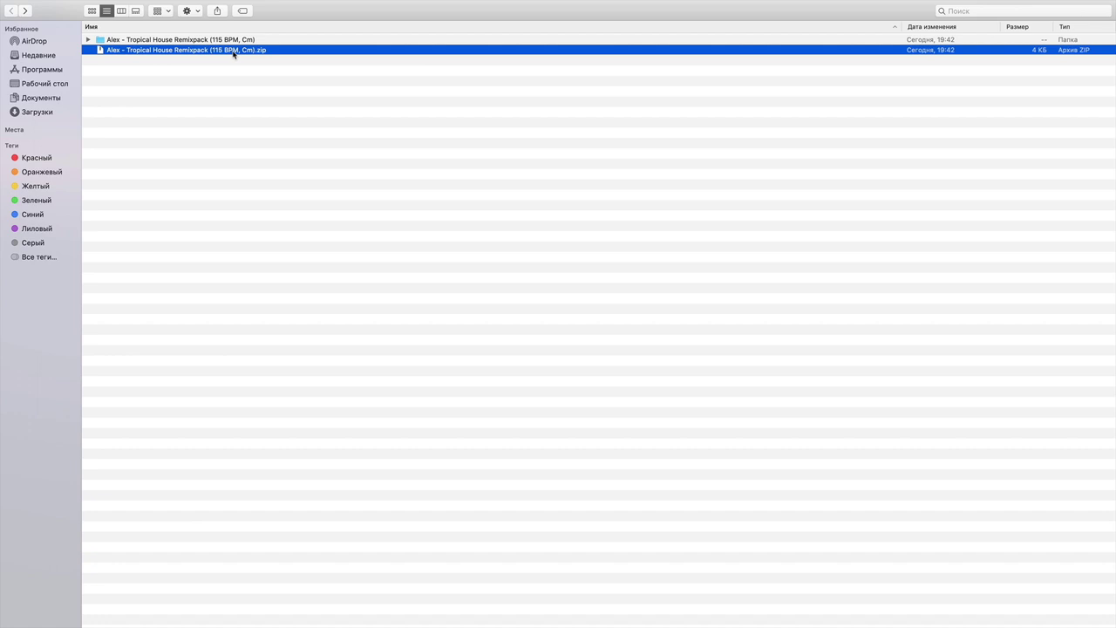
key(ctrl+Right)
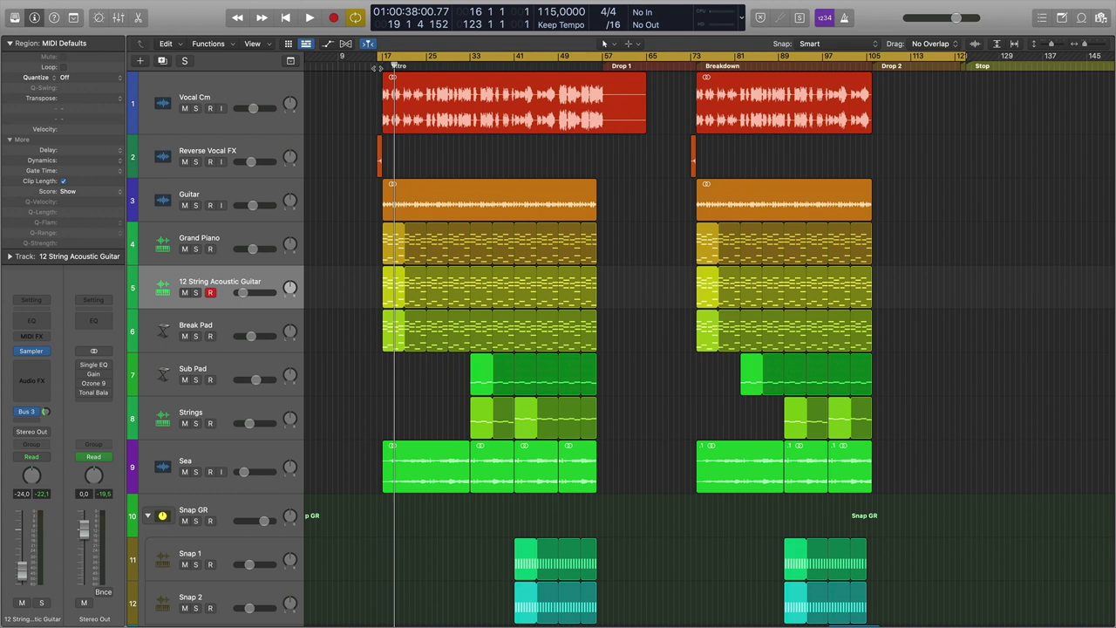
Move the playhead to bar 16 in the ruler, just before the Intro.
click(377, 67)
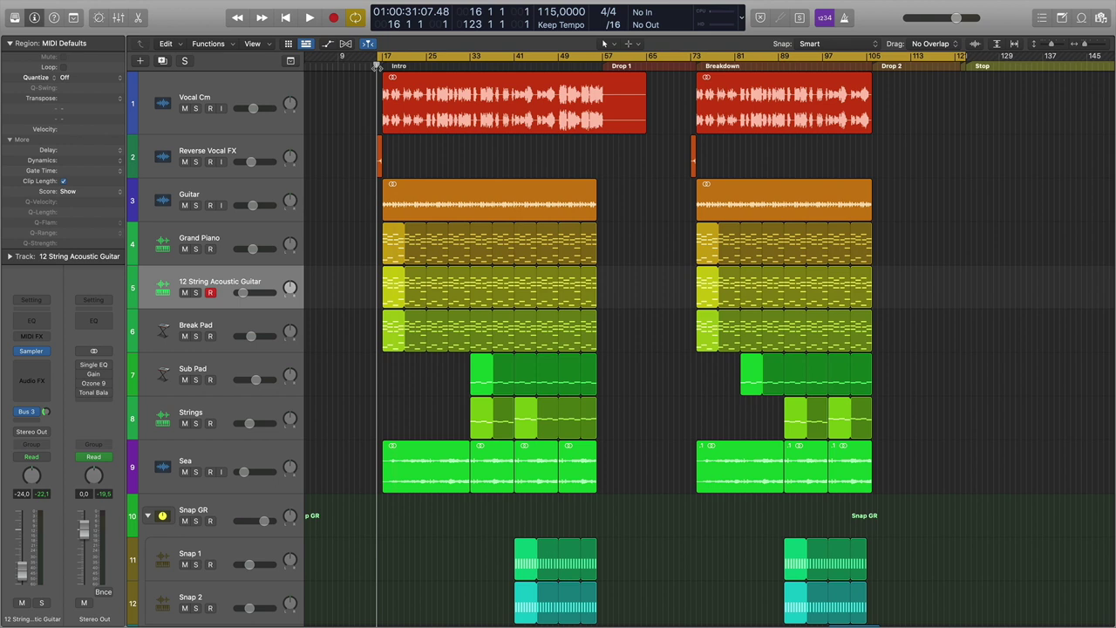